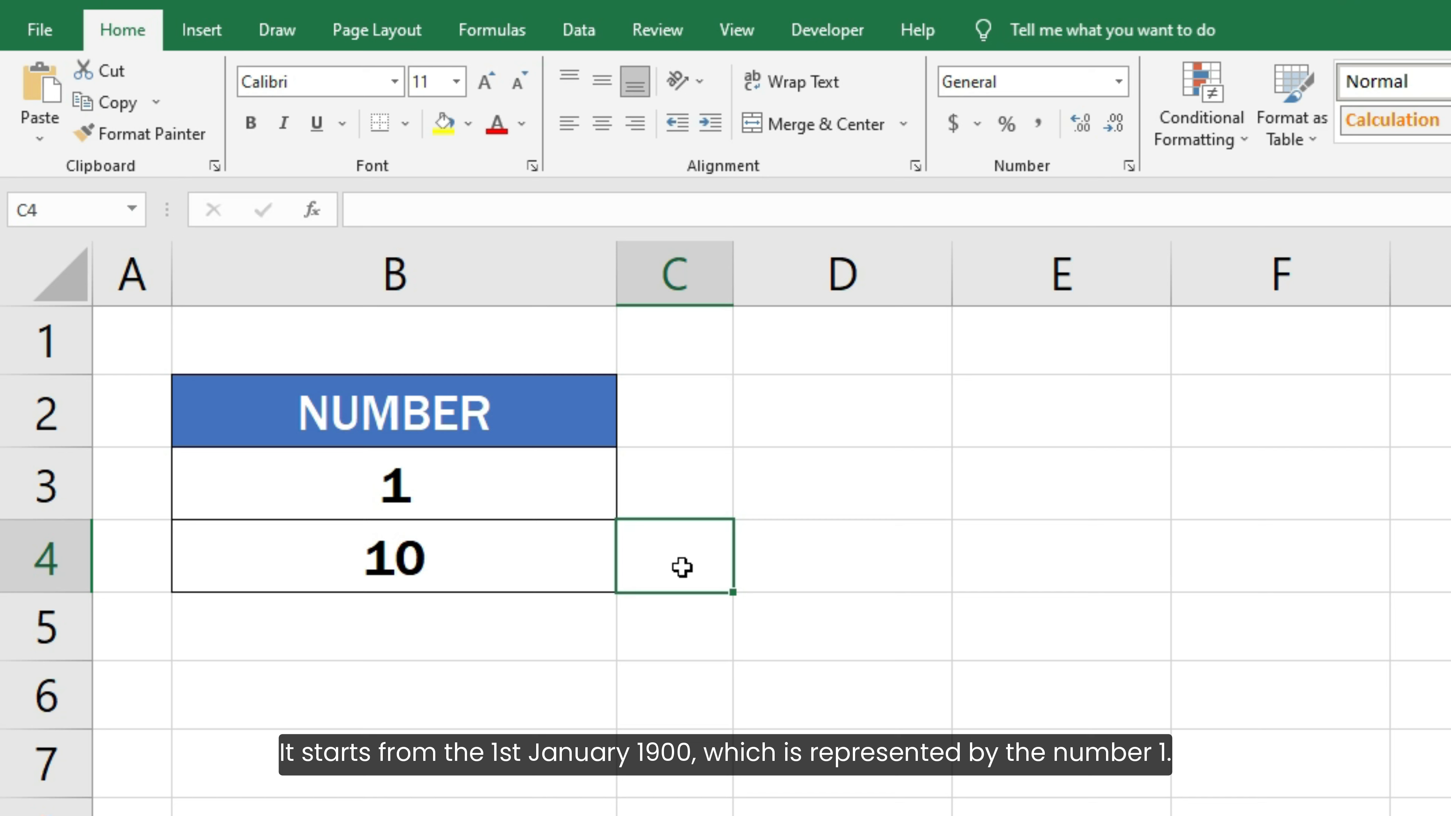
# Format B3 (1) and B4 (10) as Short Date, showing 1/1/1900 and 1/10/1900.
pyautogui.click(560, 500)
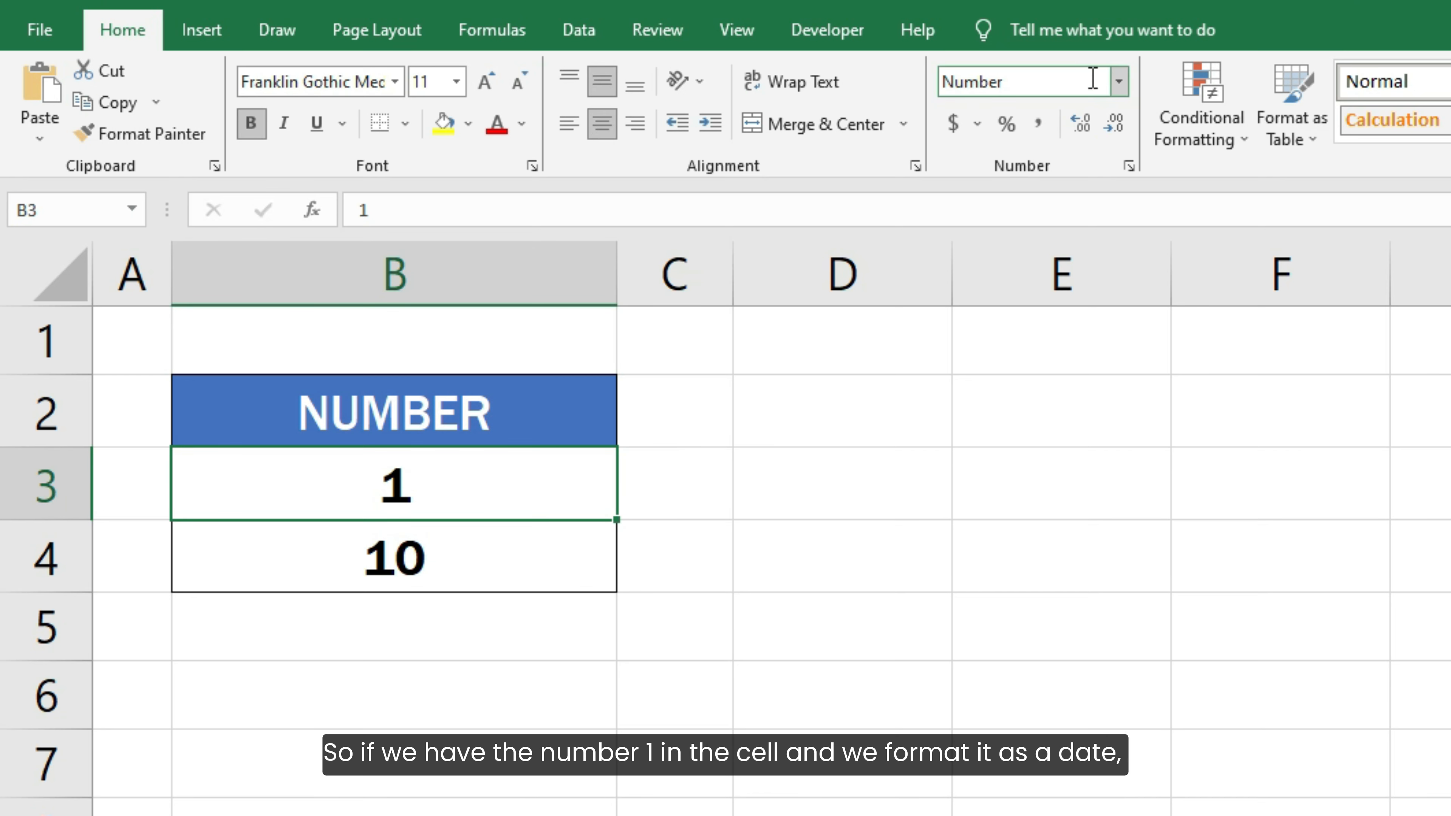
pyautogui.click(1117, 85)
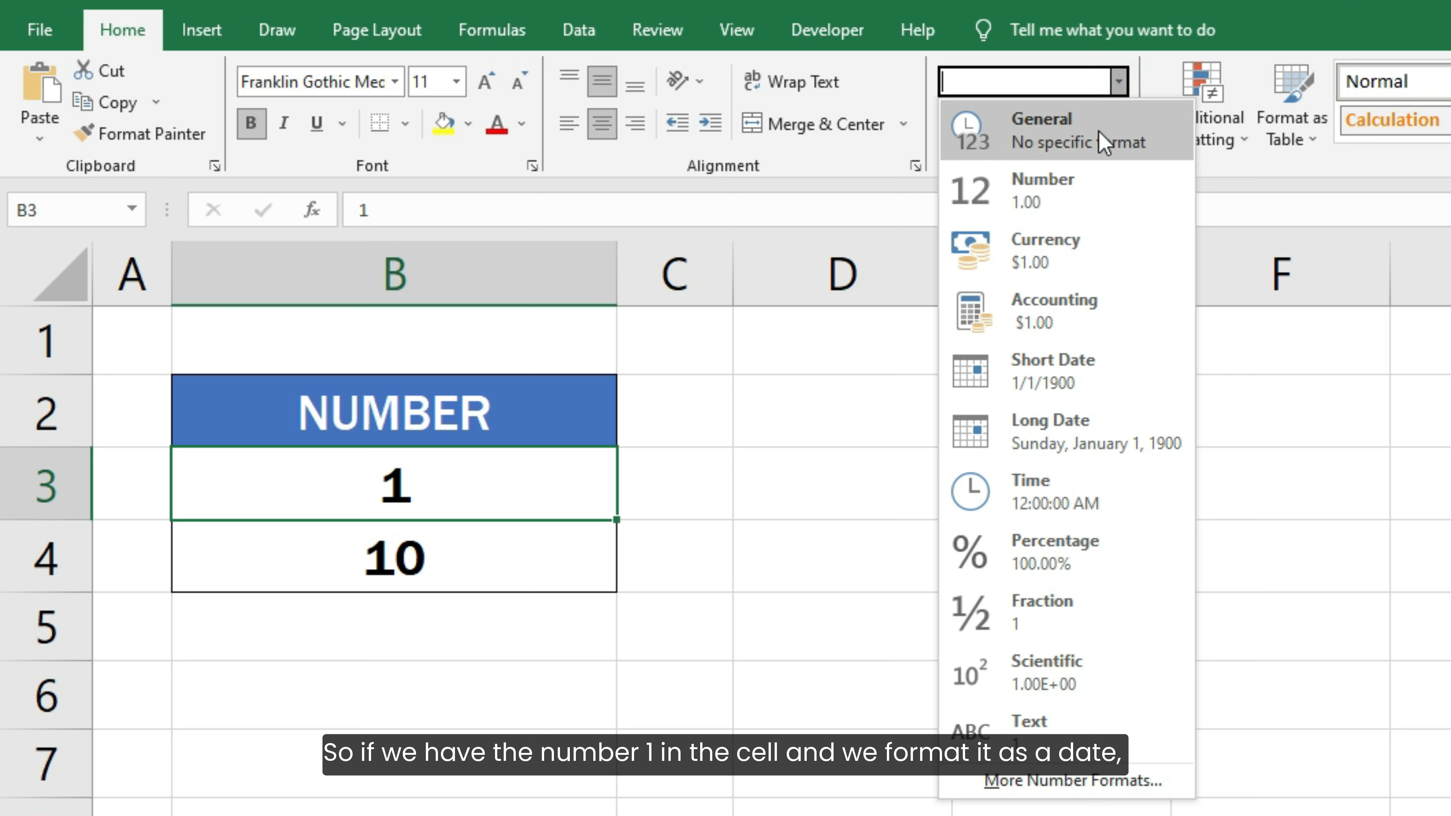
pyautogui.click(1074, 391)
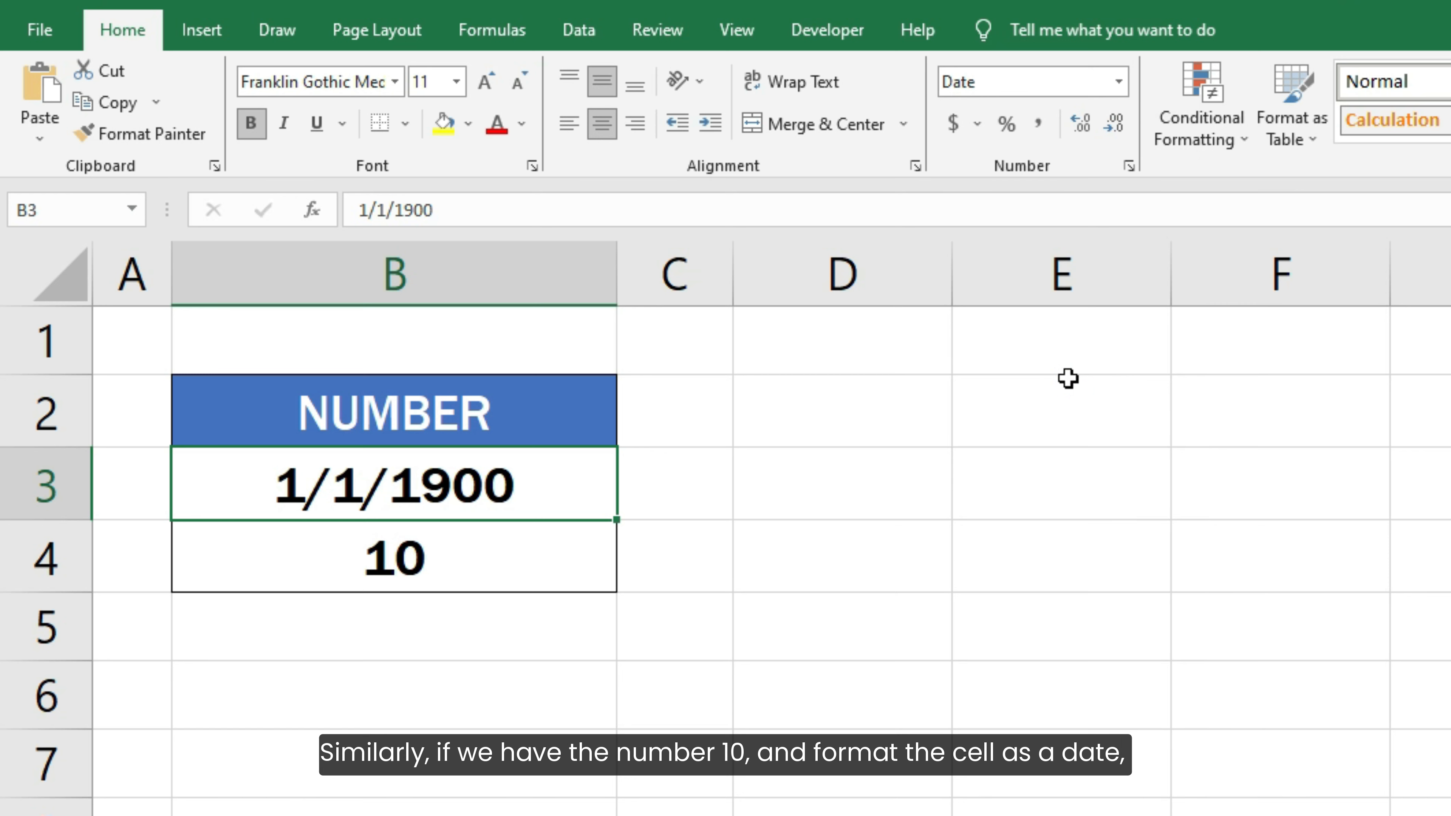
pyautogui.click(566, 576)
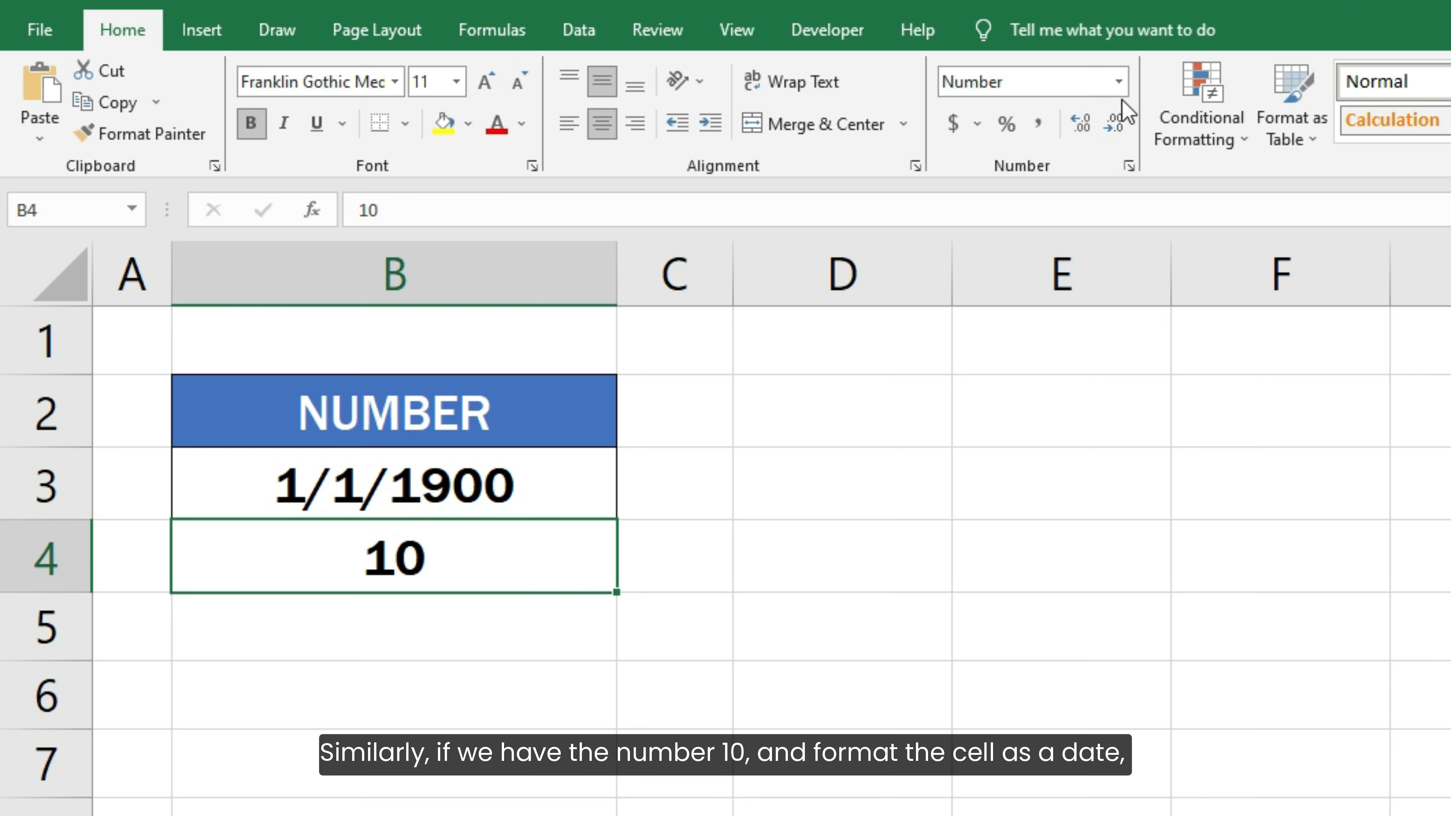
pyautogui.click(1118, 83)
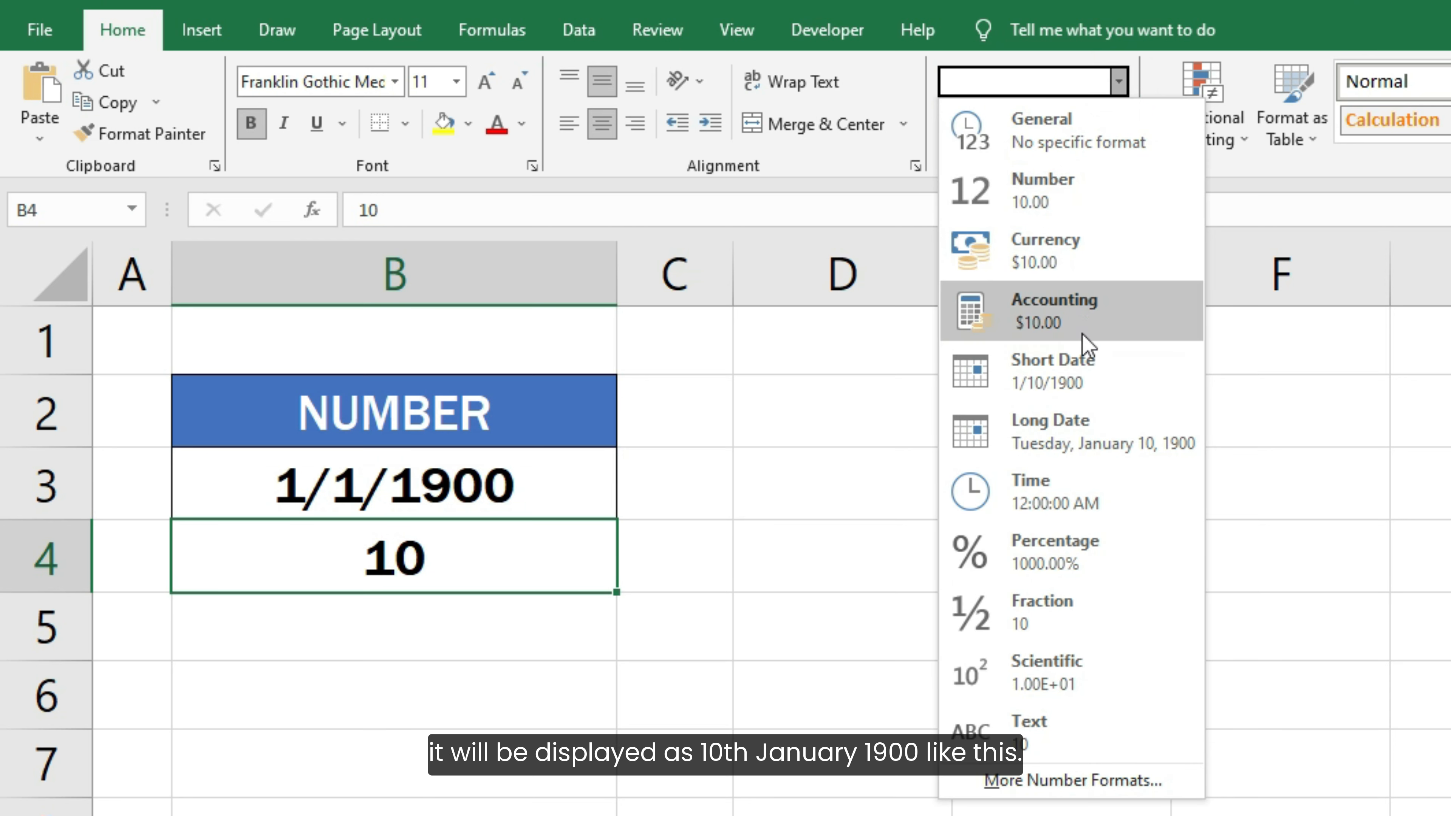
pyautogui.click(1075, 369)
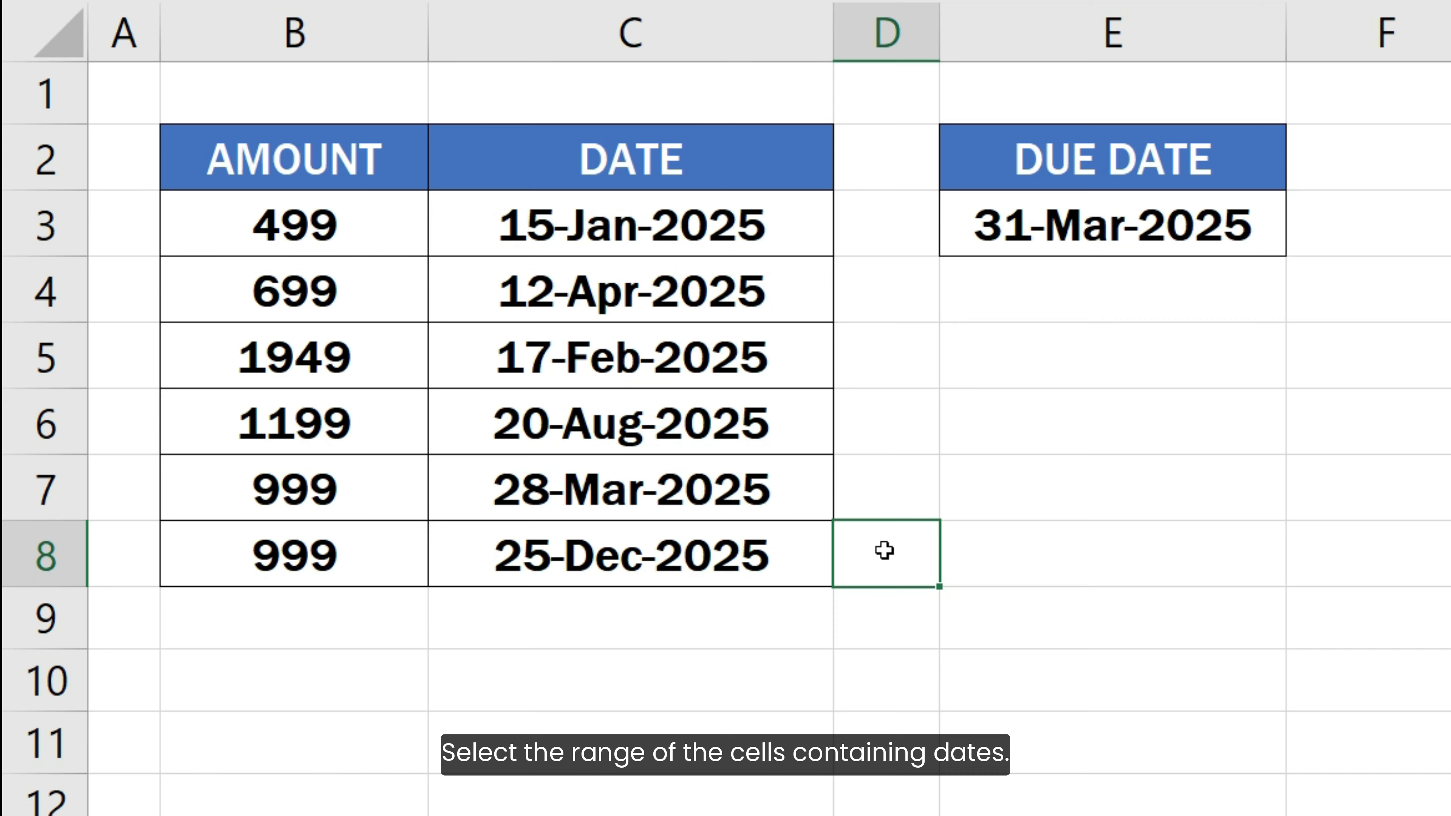
# Select the dates in C3:C8 and start a New Rule under Conditional Formatting.
pyautogui.moveTo(797, 229); pyautogui.dragTo(778, 551)
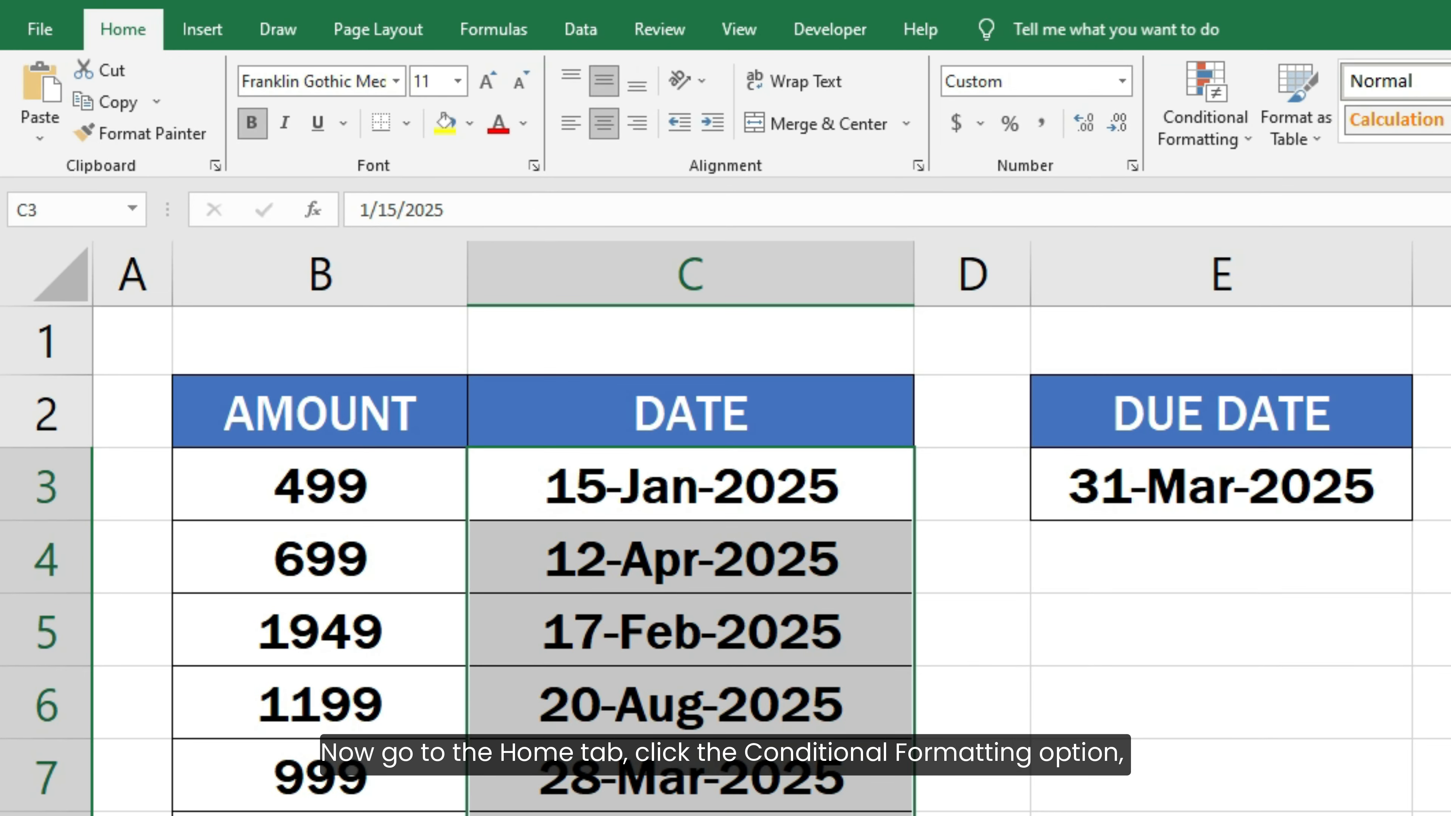
pyautogui.click(1194, 133)
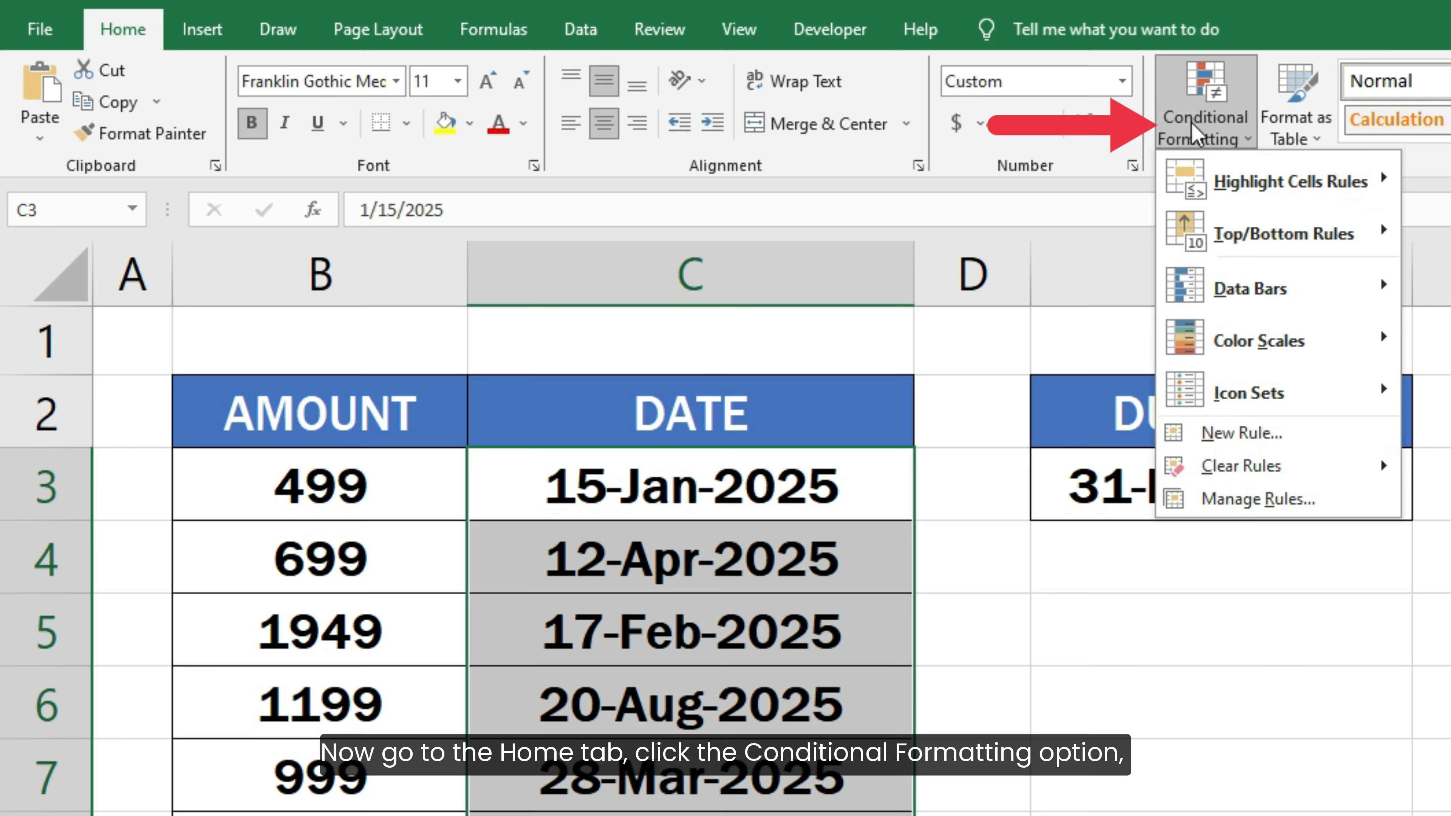
pyautogui.click(1275, 448)
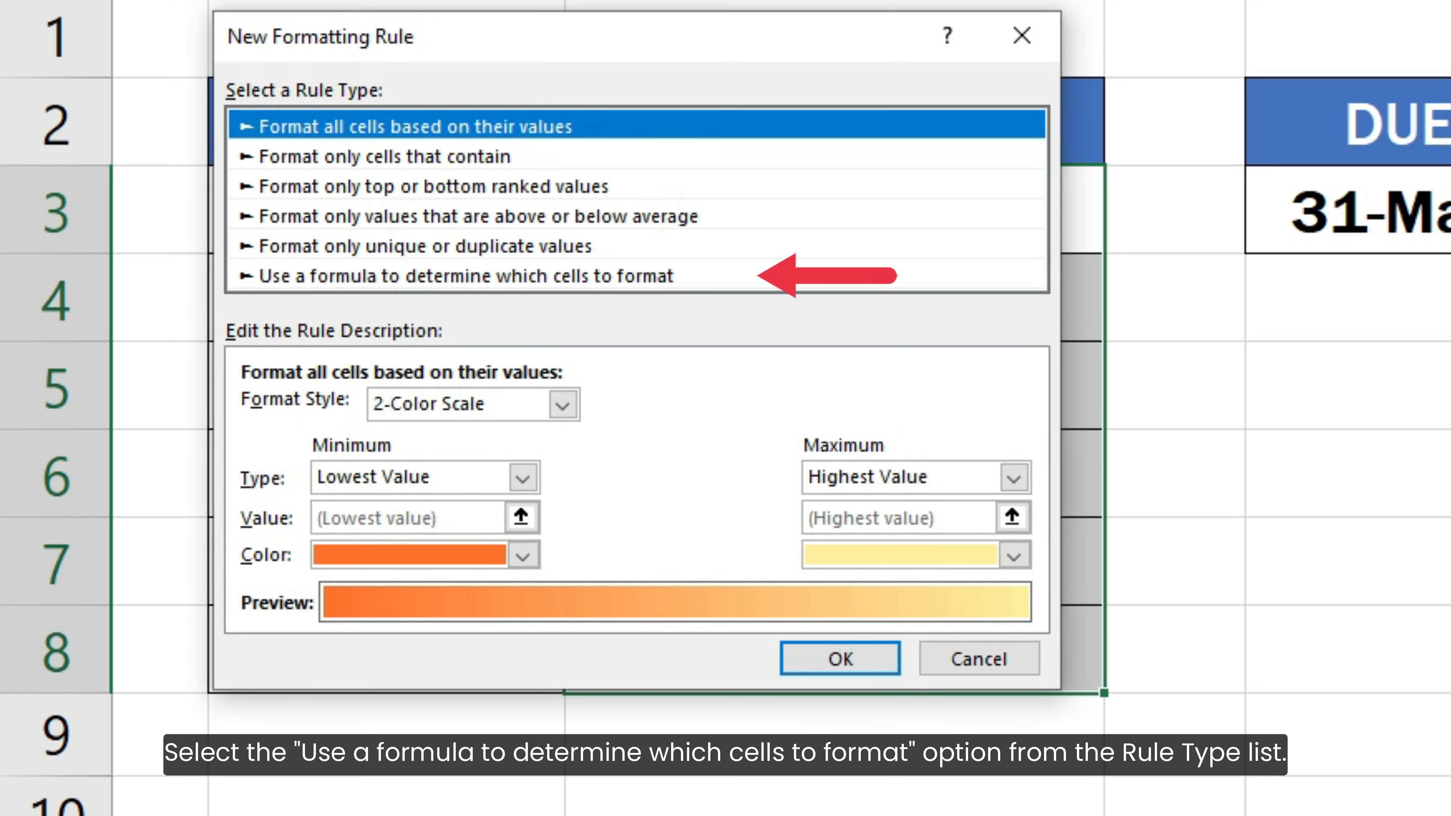
# Use the 'Use a formula' rule type with formula = C3 > $E$3, making E3 absolute.
pyautogui.click(708, 280)
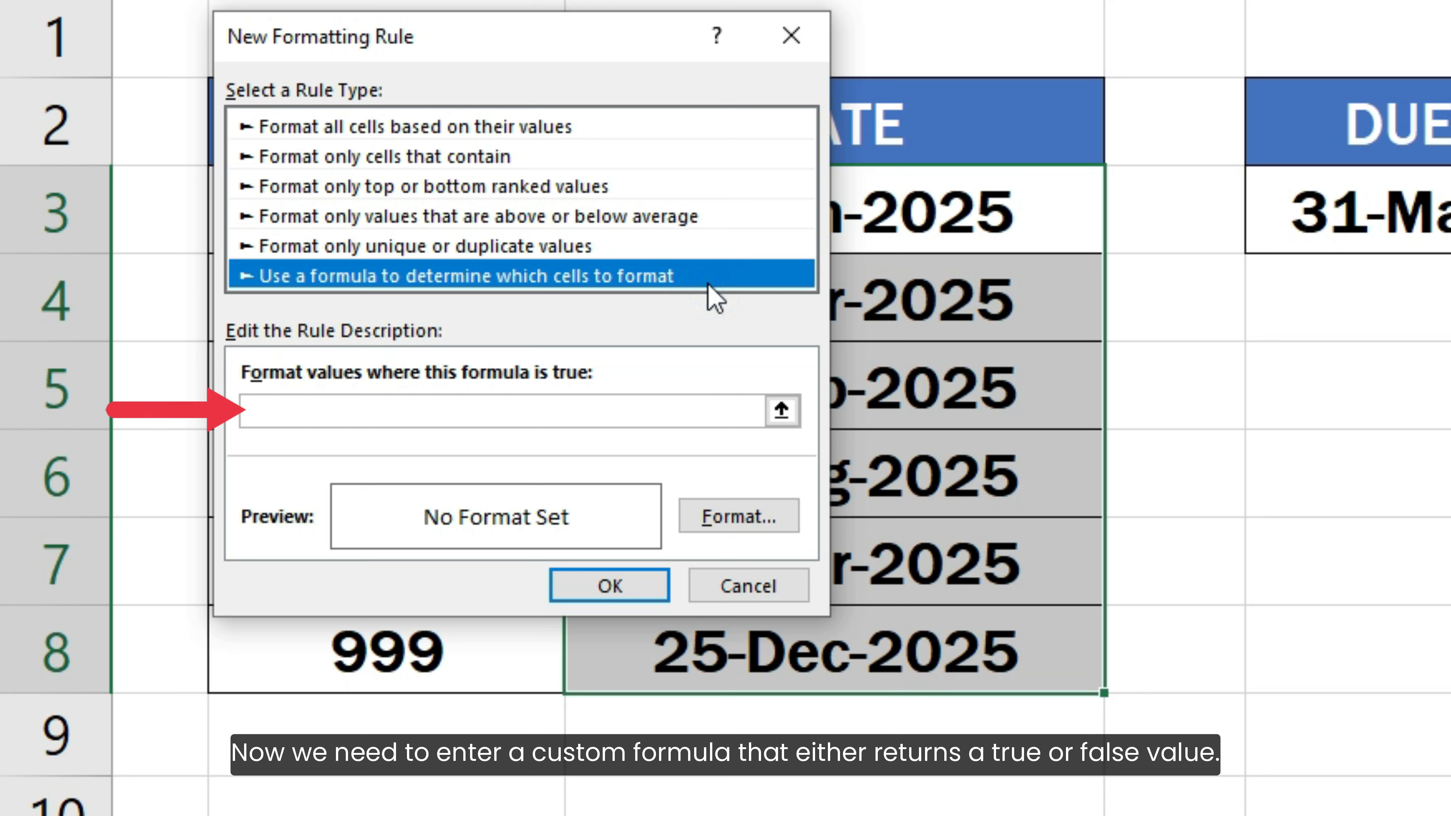
pyautogui.click(712, 411)
pyautogui.write('= ')
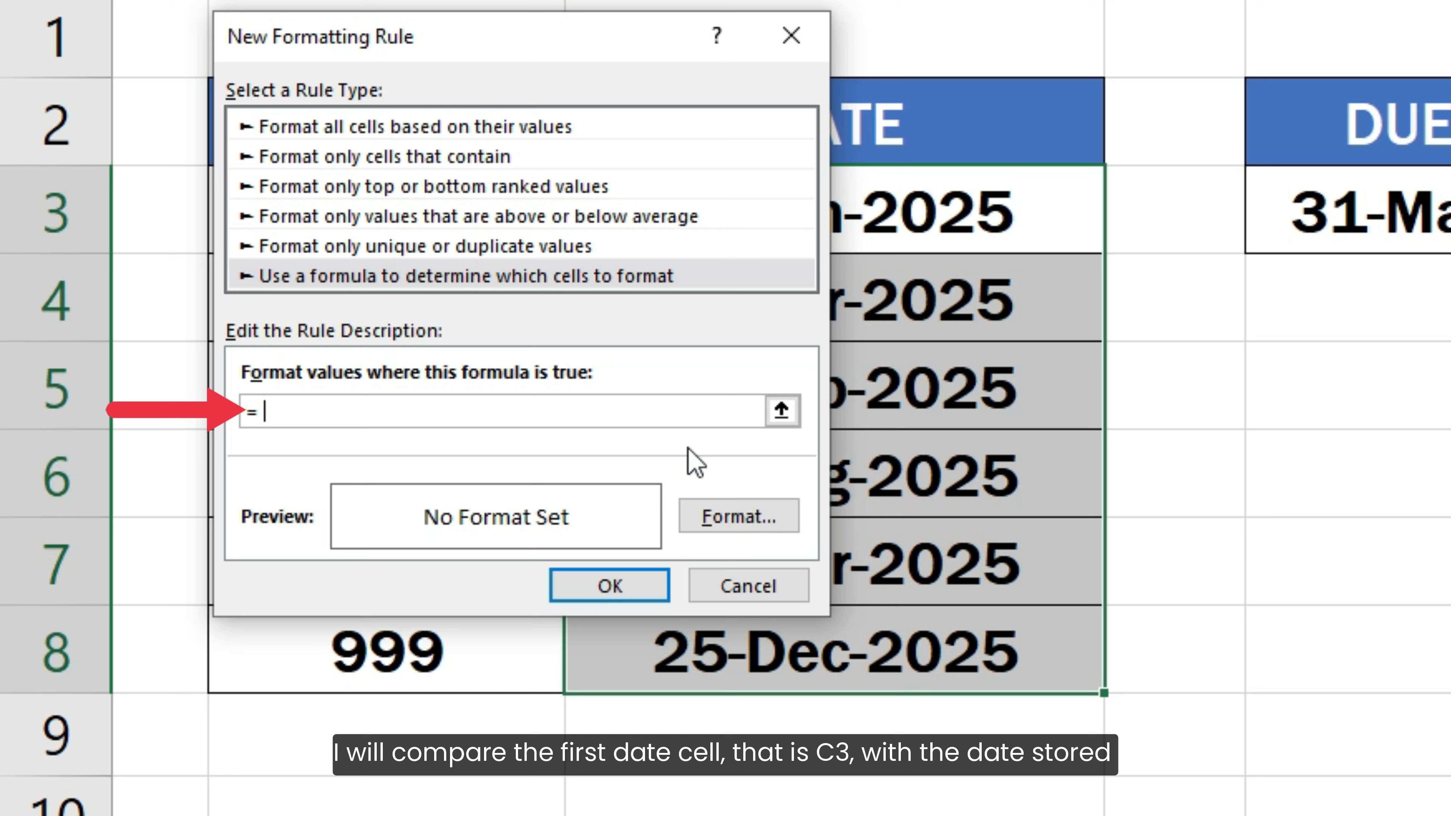
pyautogui.write('C3 > E3')
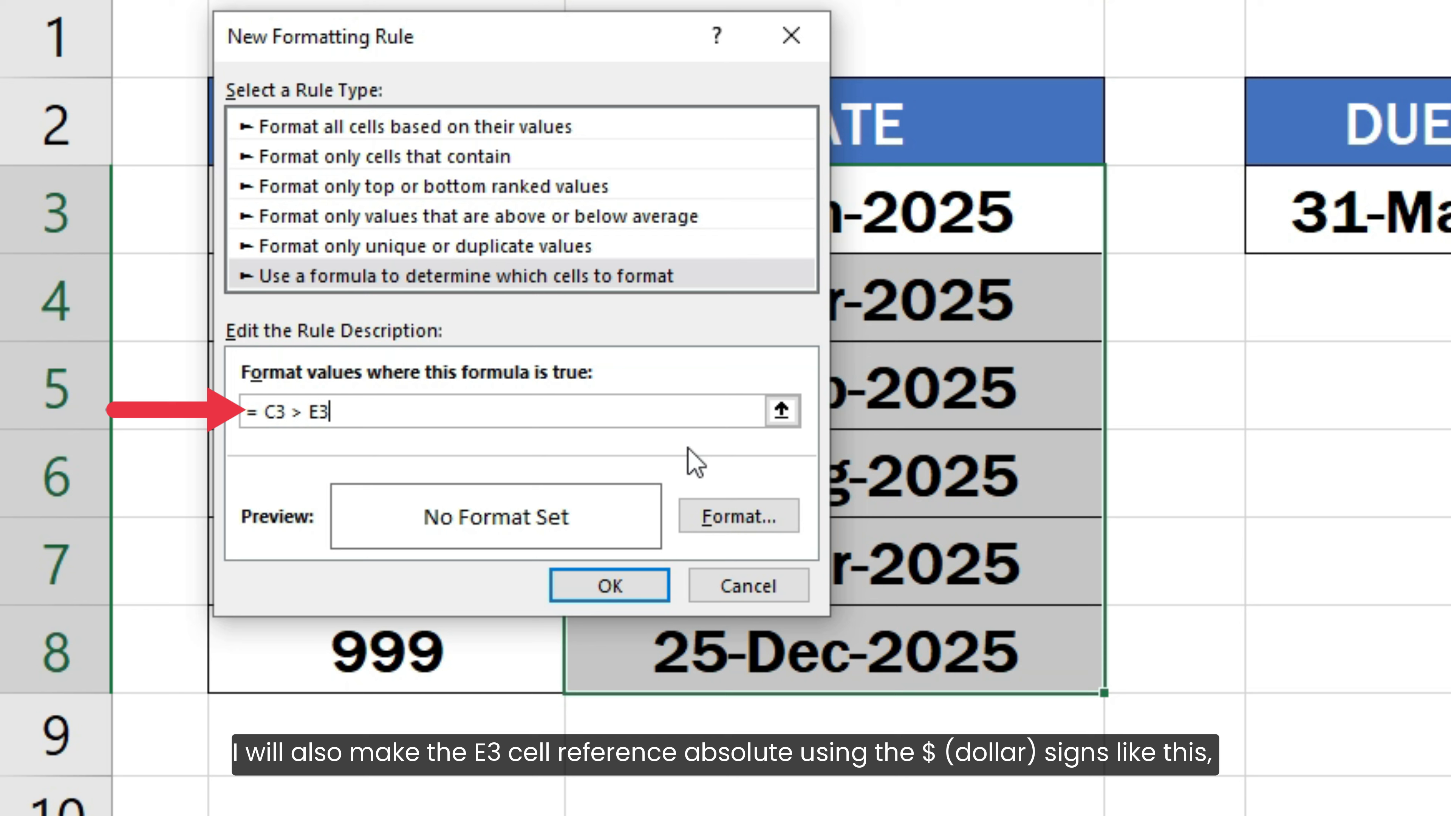
pyautogui.click(315, 417)
pyautogui.write('$')
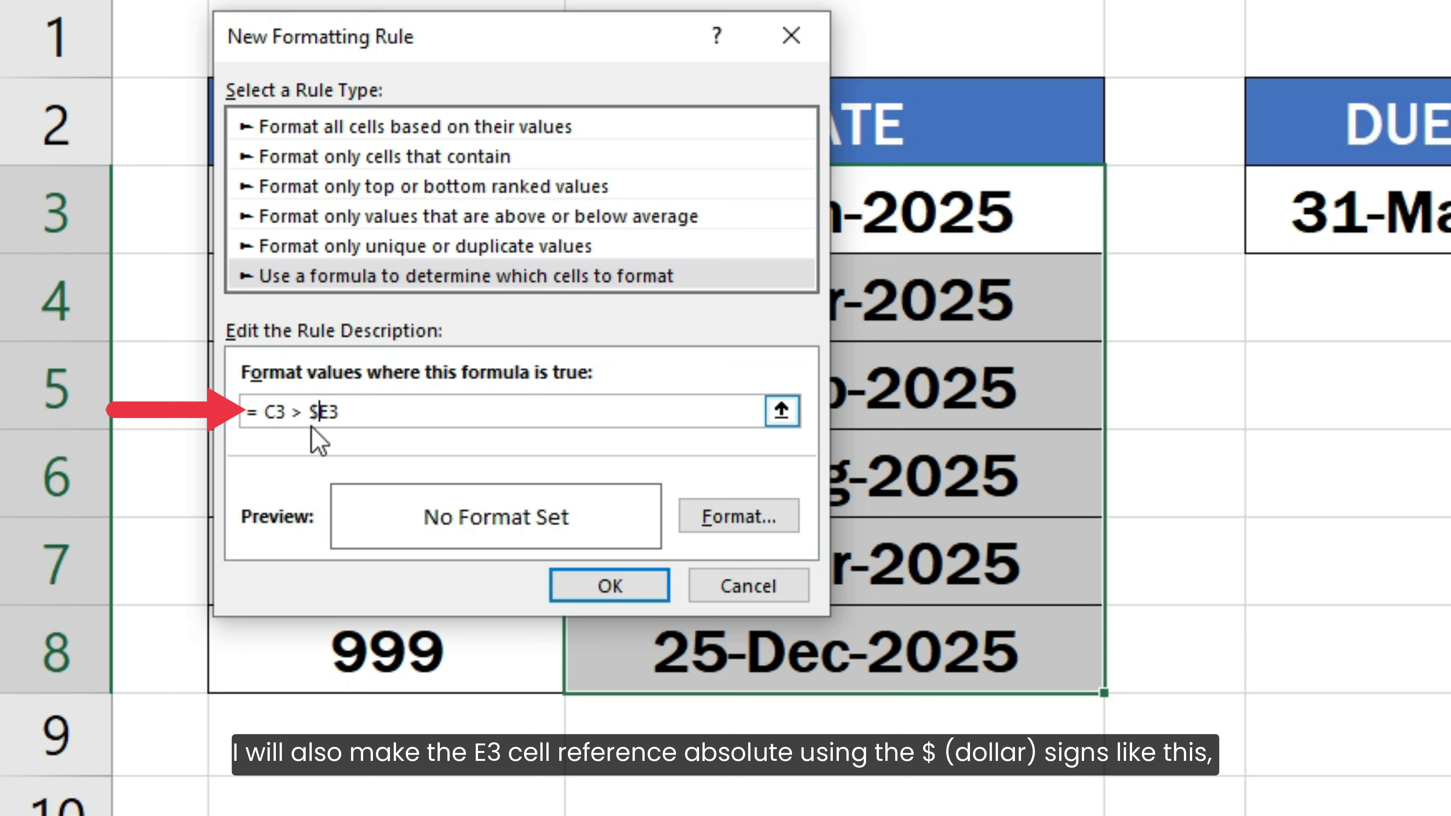
pyautogui.click(330, 412)
pyautogui.write('$')
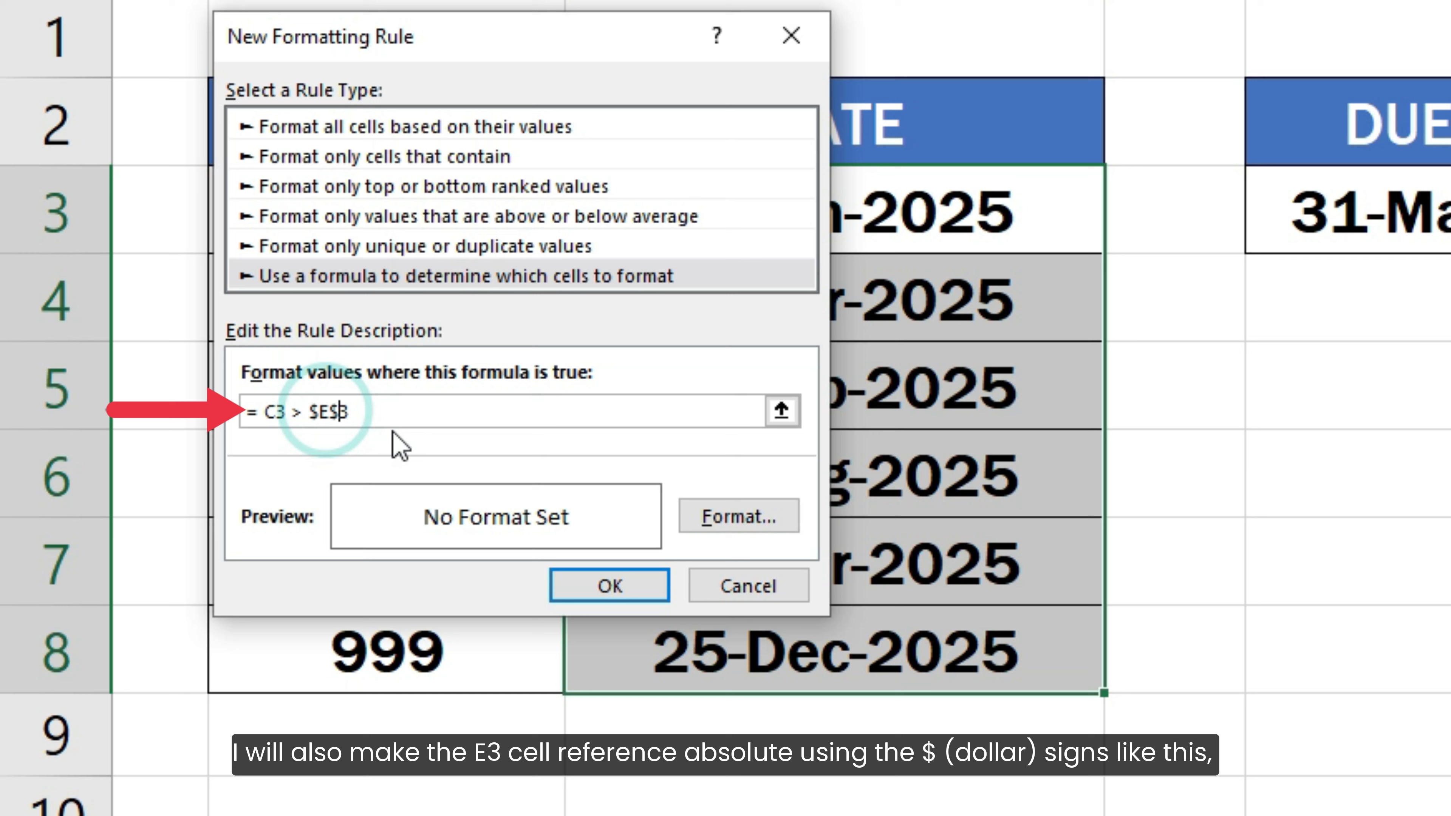
pyautogui.click(433, 413)
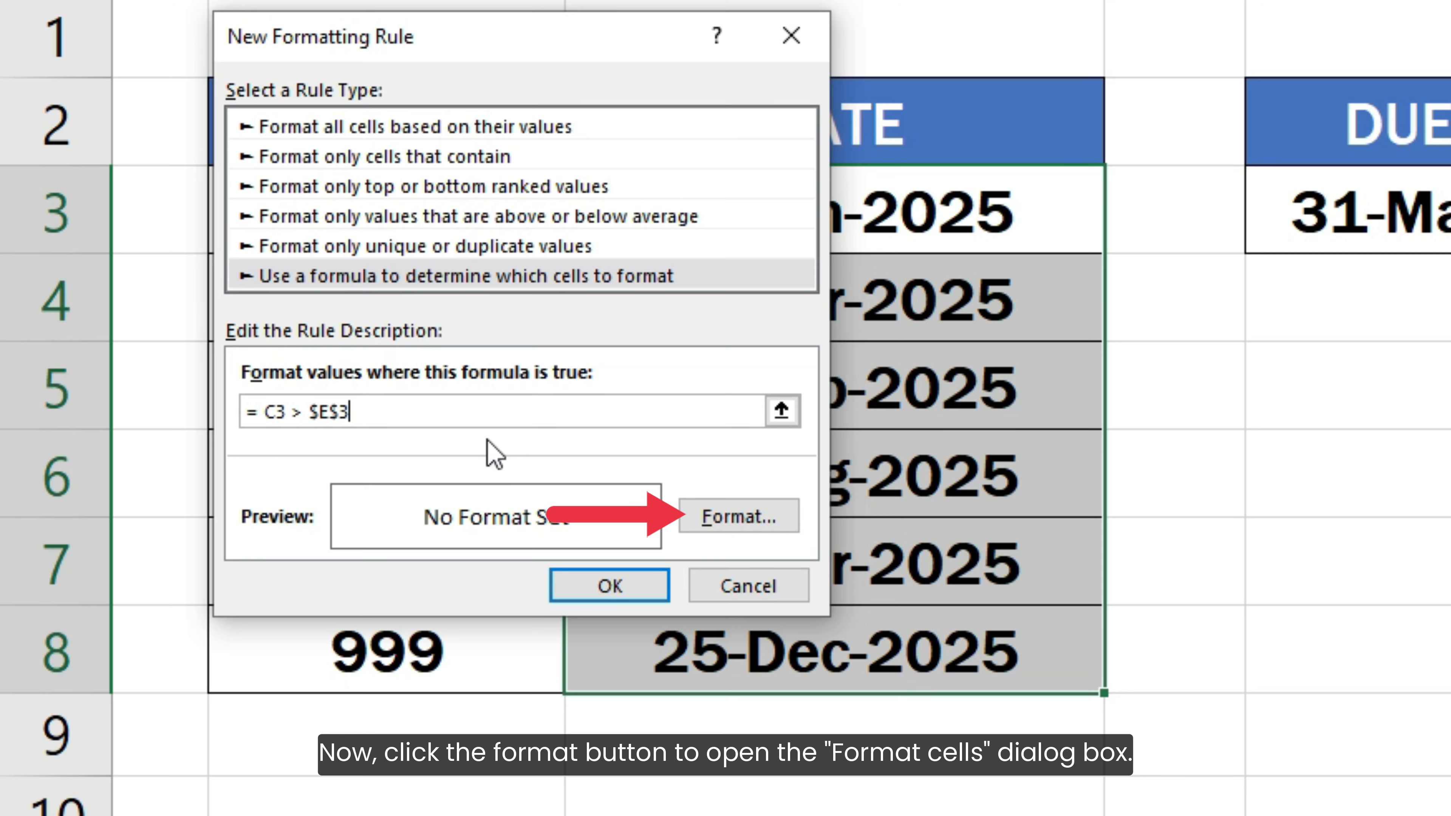
# Set the rule's format to a light red background fill.
pyautogui.click(709, 516)
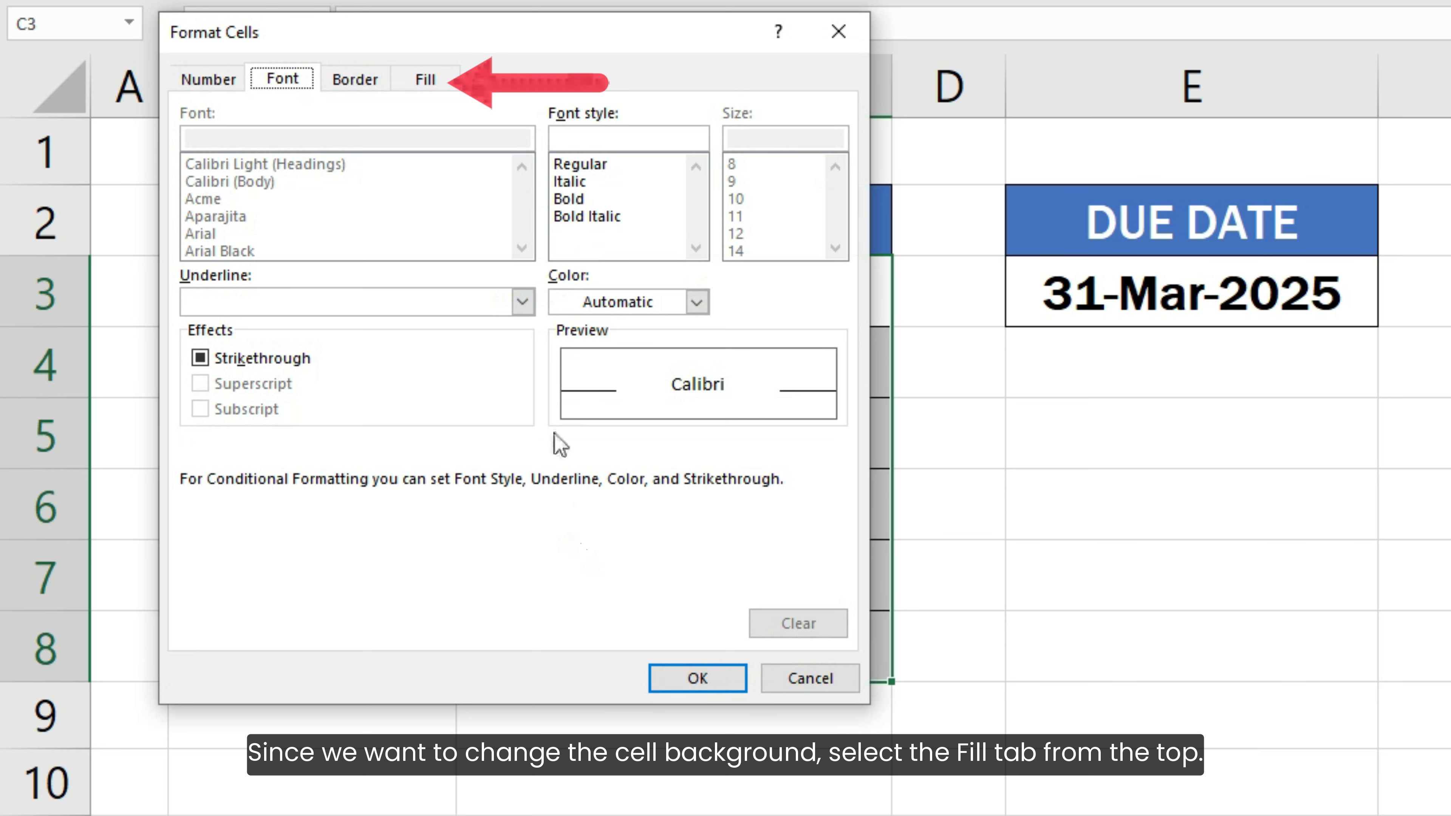
pyautogui.click(449, 85)
pyautogui.click(450, 85)
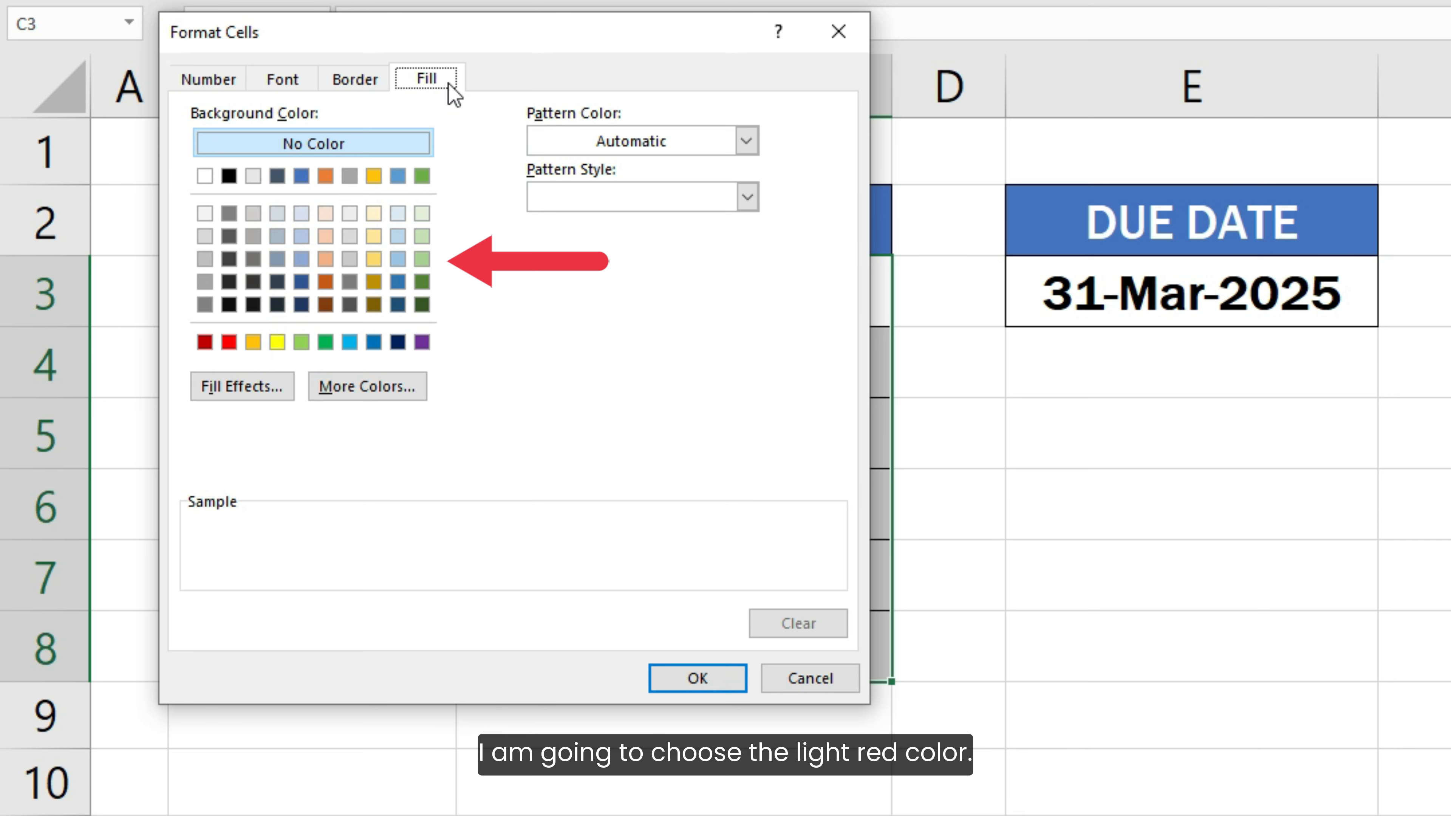
pyautogui.click(325, 214)
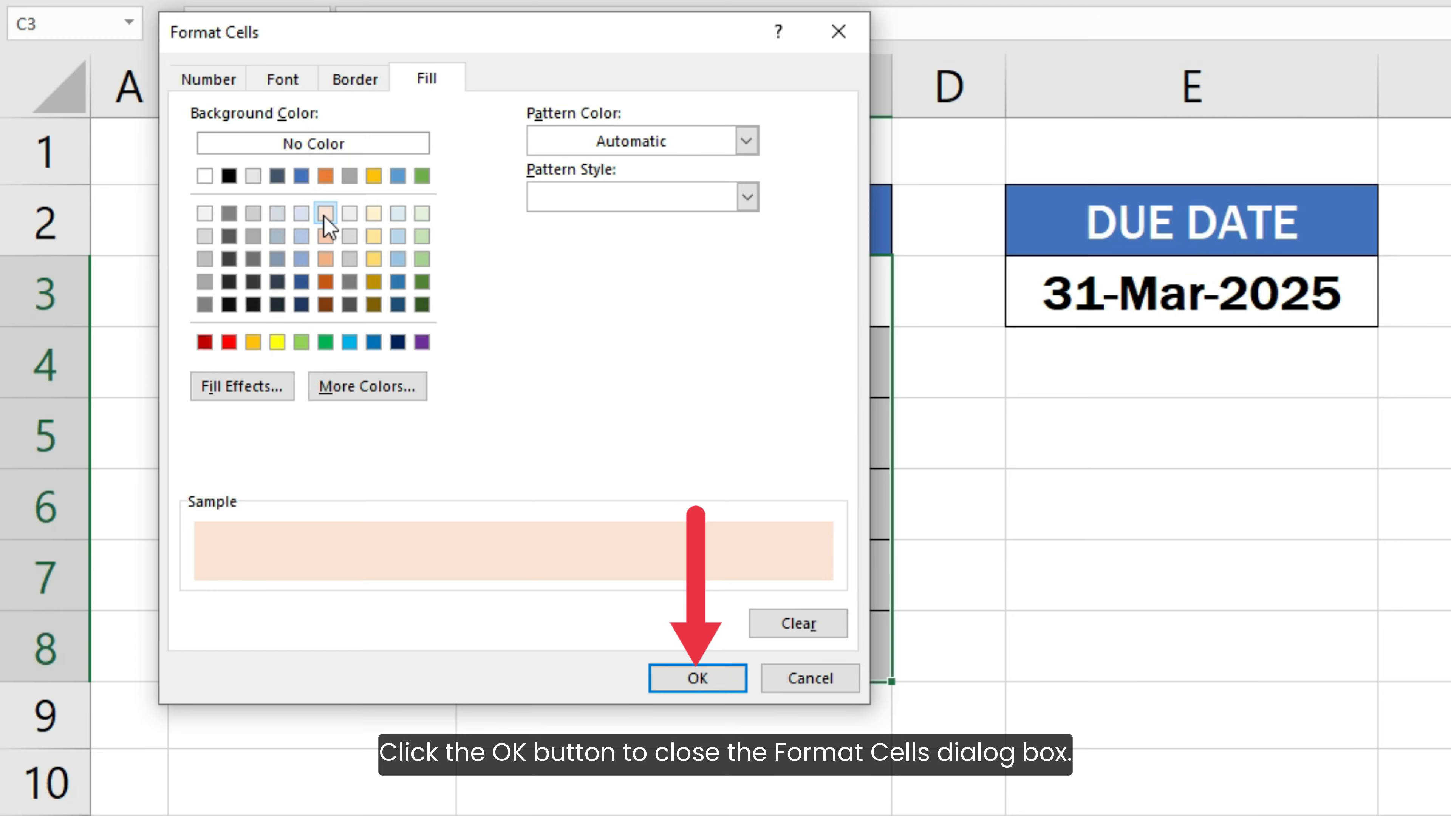
pyautogui.click(694, 678)
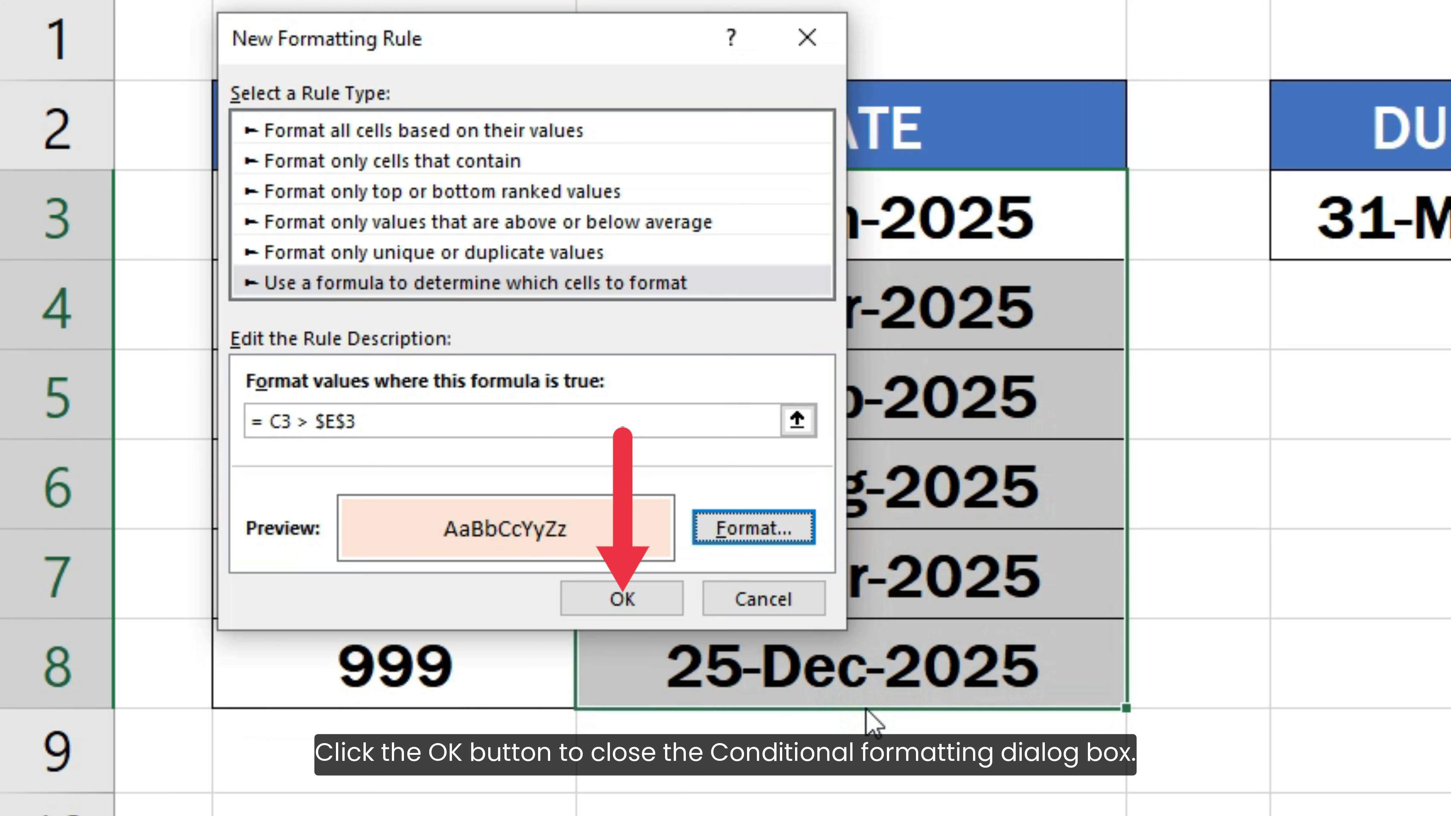
# Confirm the rule so 12-Apr, 20-Aug and 25-Dec-2025 turn light red.
pyautogui.click(648, 596)
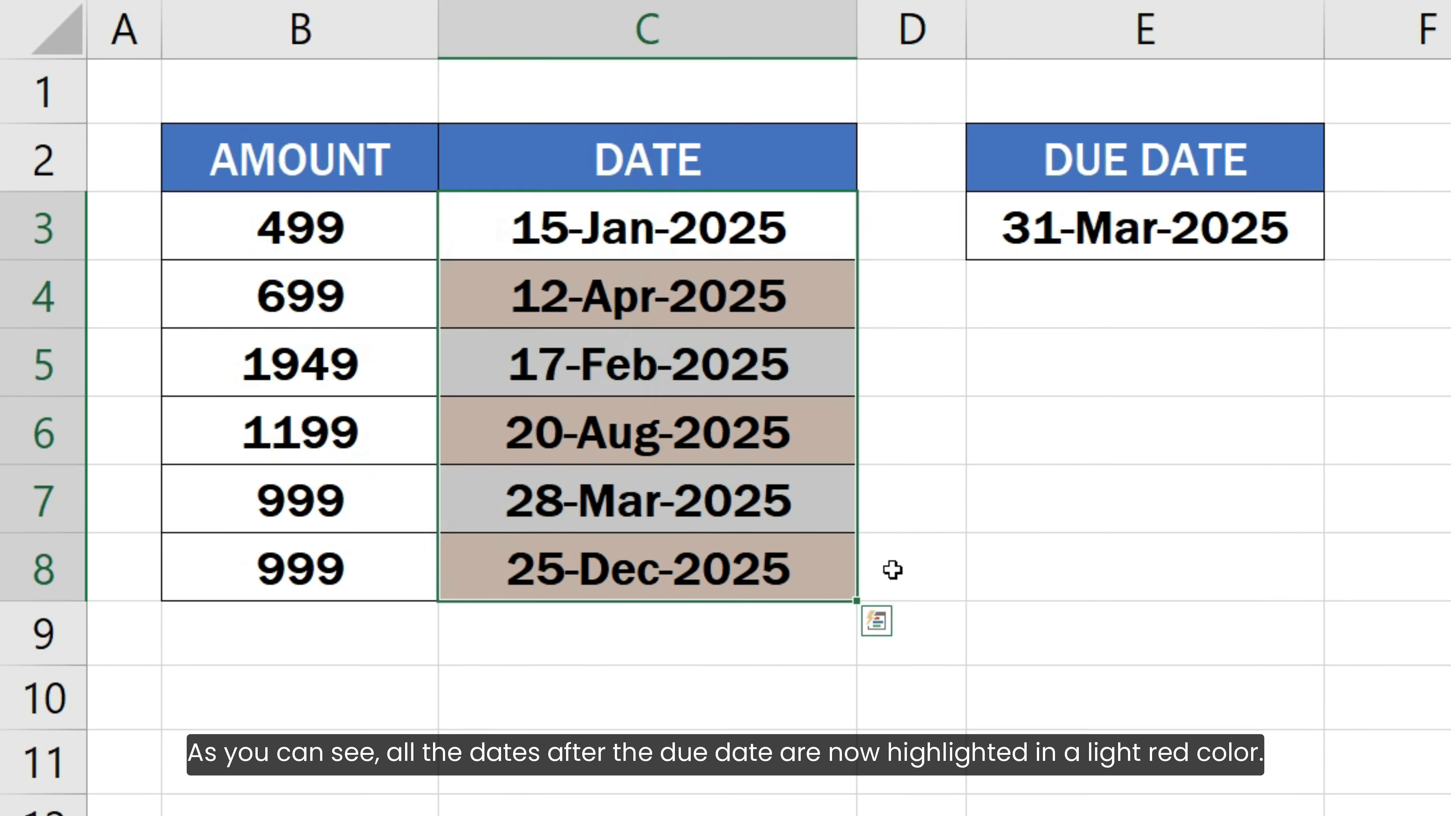
pyautogui.click(1171, 668)
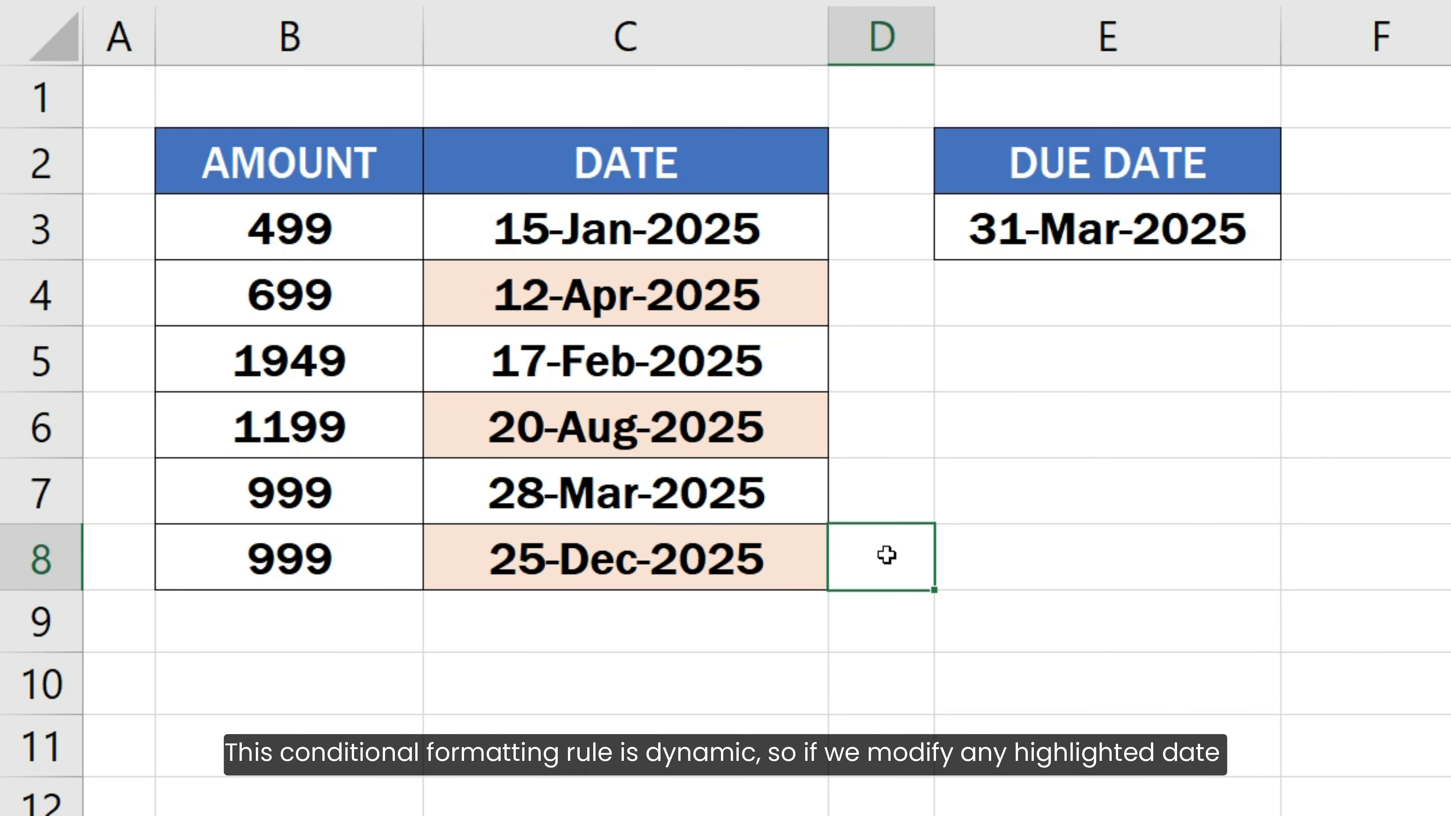
pyautogui.click(787, 426)
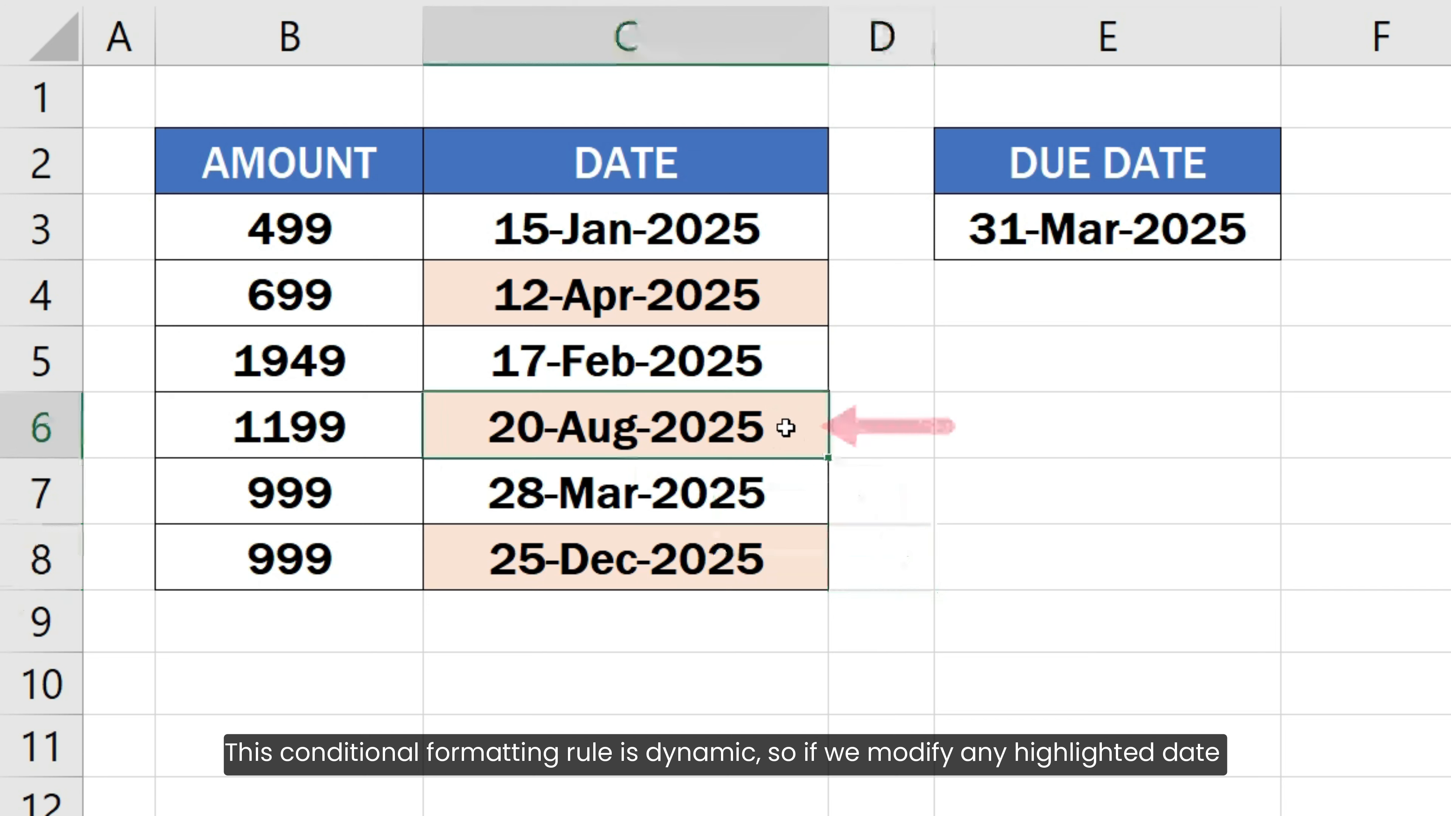
pyautogui.write('29-MAR-2025')
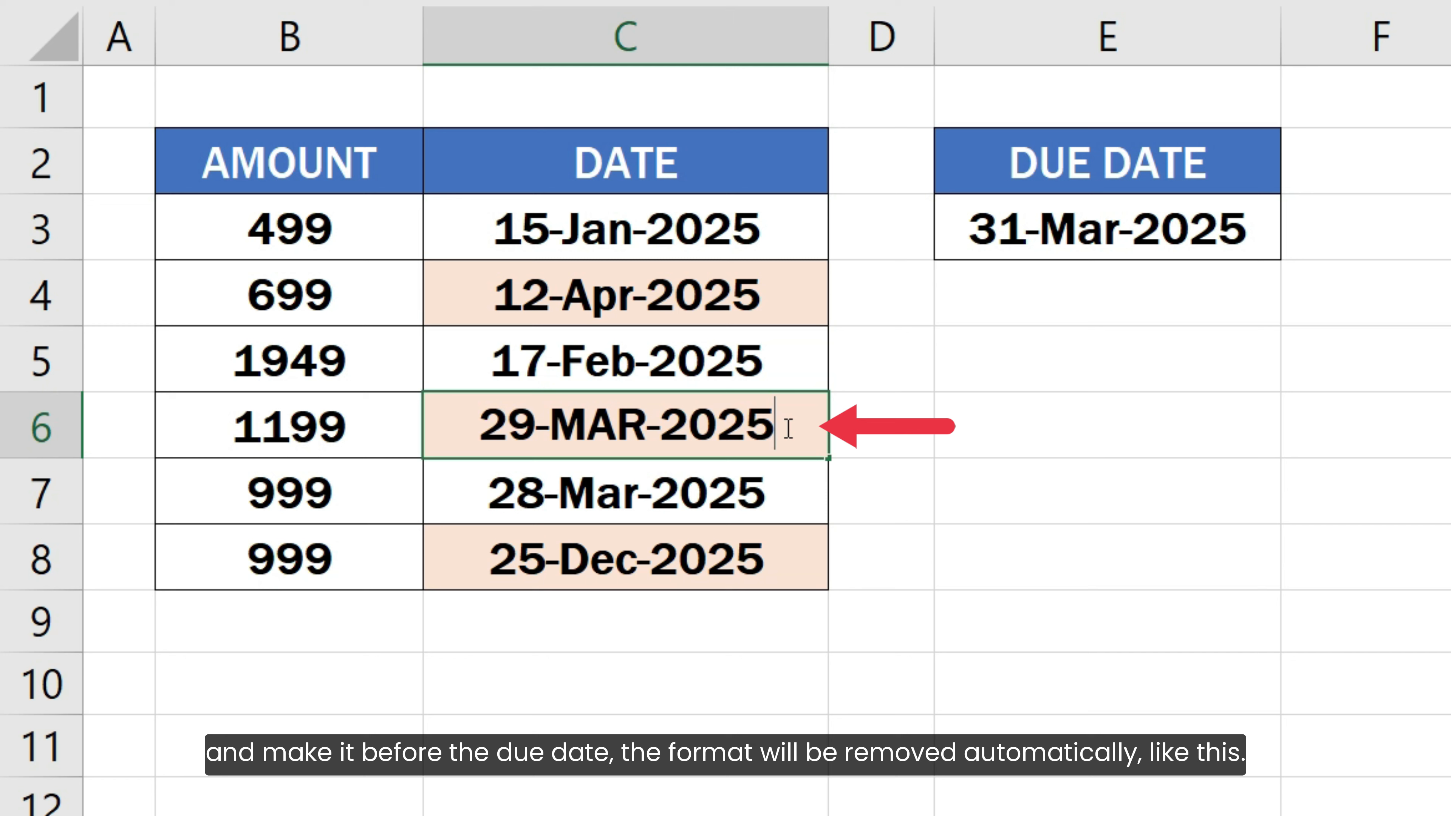
pyautogui.press('Return')
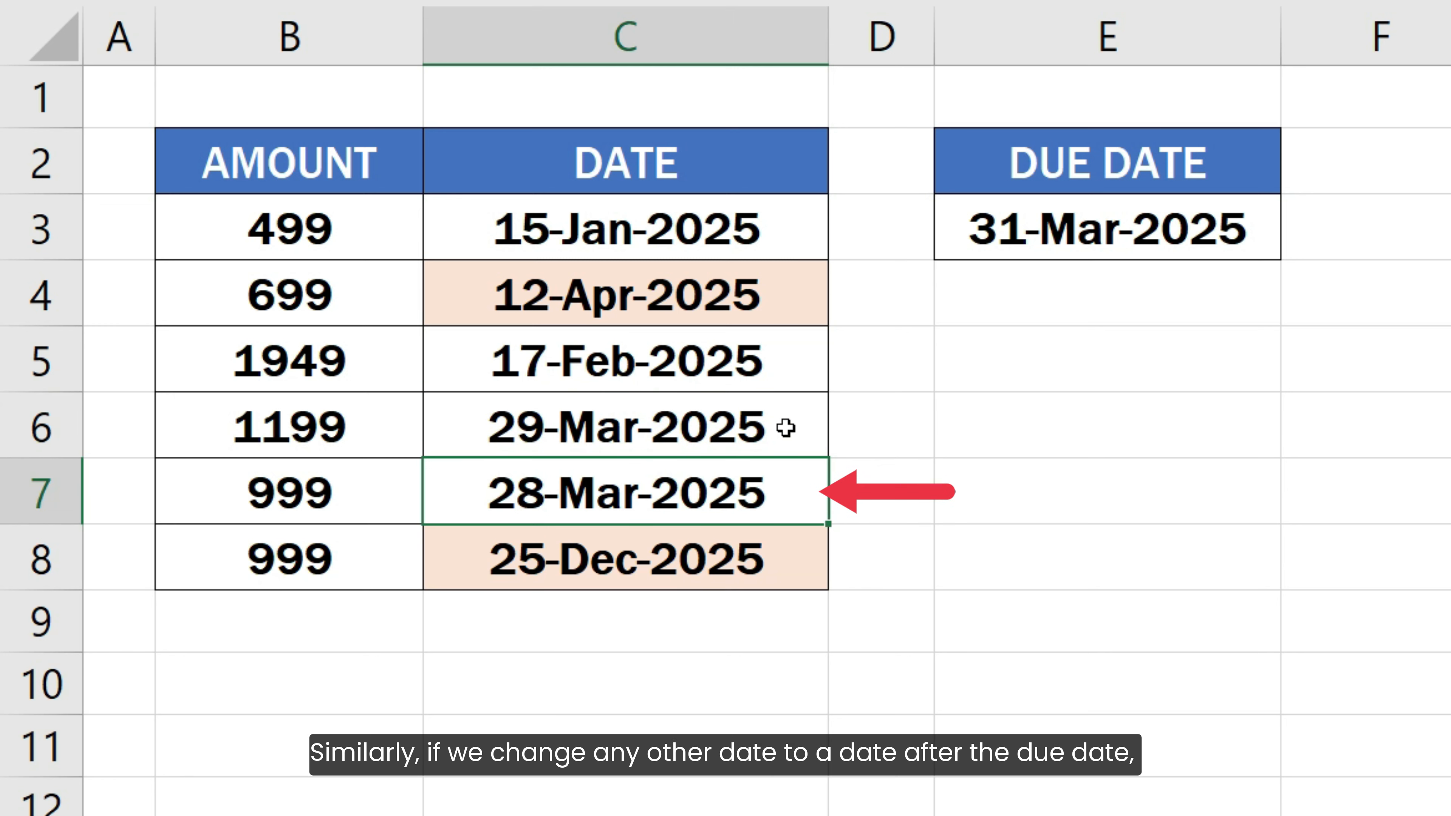
pyautogui.write('3-APR')
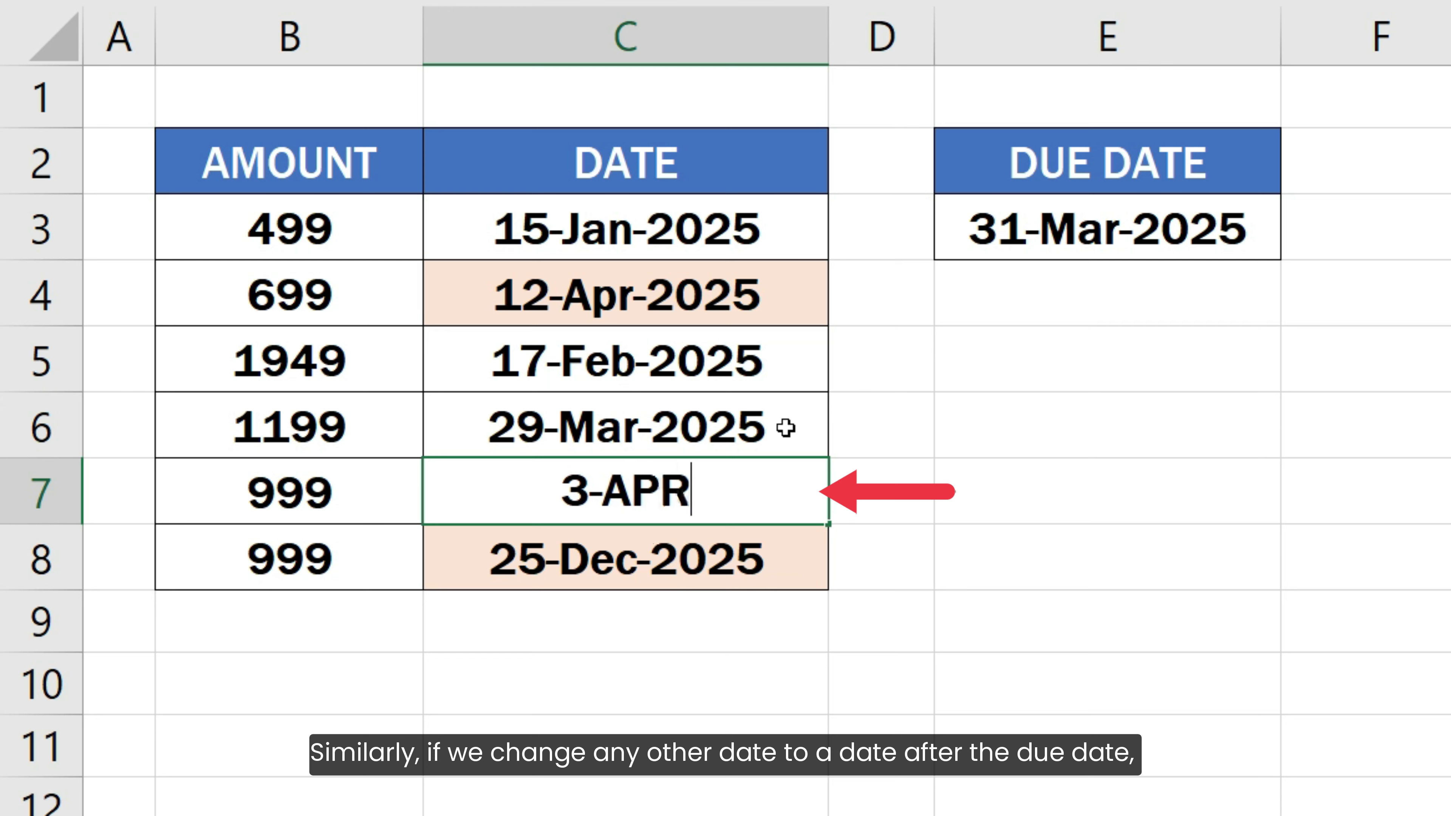
pyautogui.write('-2025')
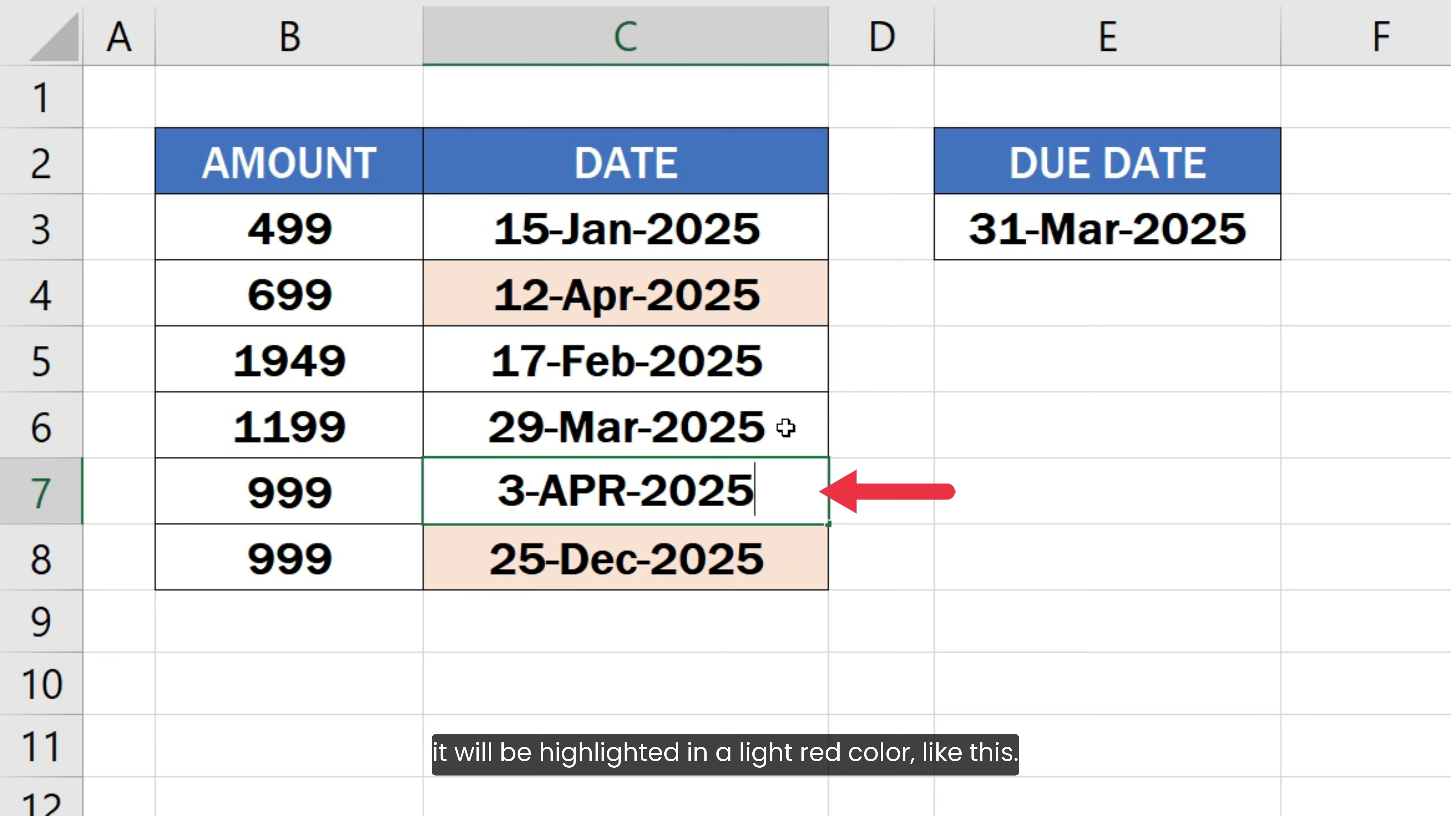
pyautogui.press('Return')
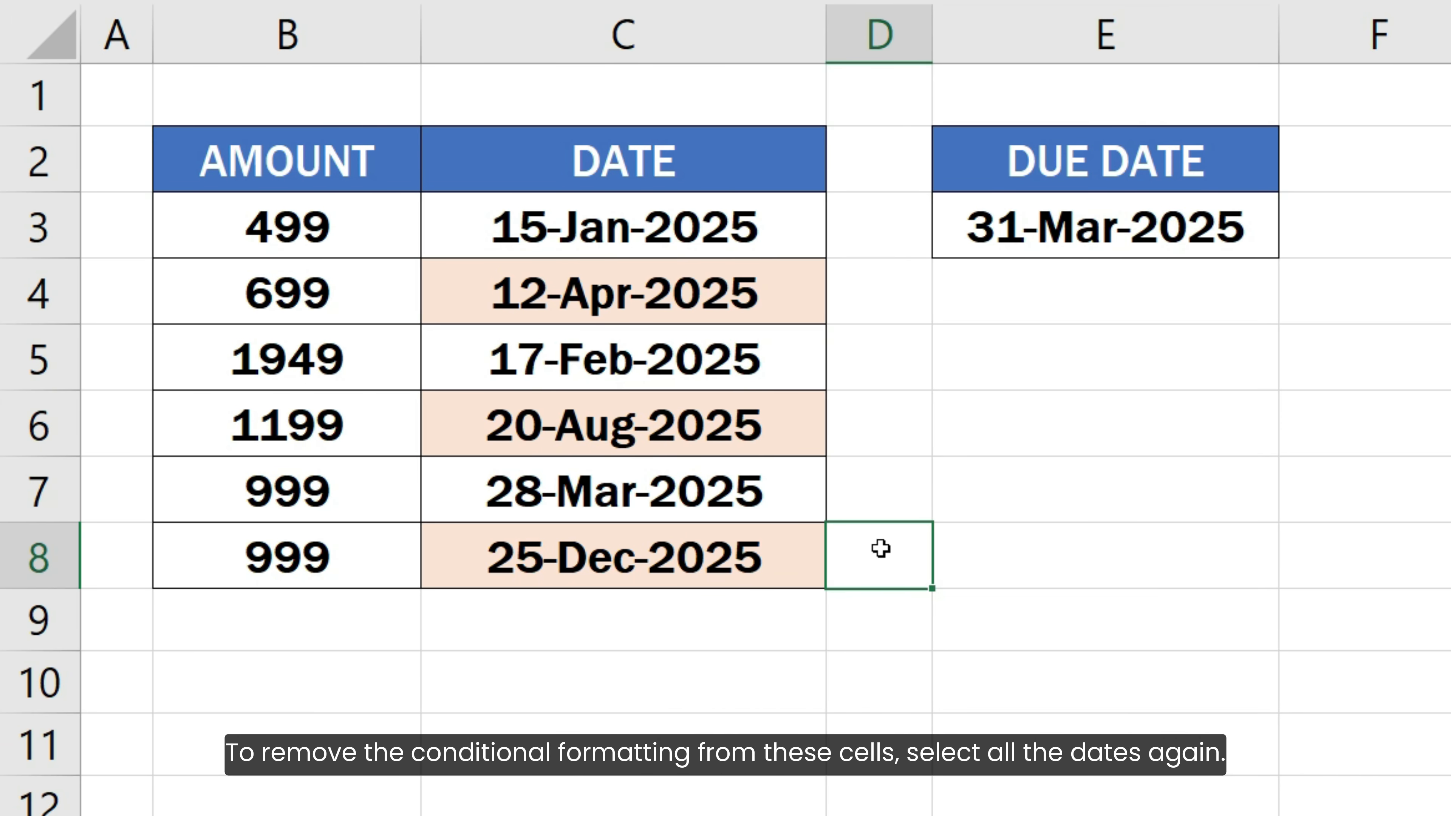
# Clear the conditional formatting rules from the selected cells C3:C8.
pyautogui.moveTo(782, 223)
pyautogui.mouseDown()
pyautogui.moveTo(812, 214)
pyautogui.moveTo(807, 565)
pyautogui.mouseUp()
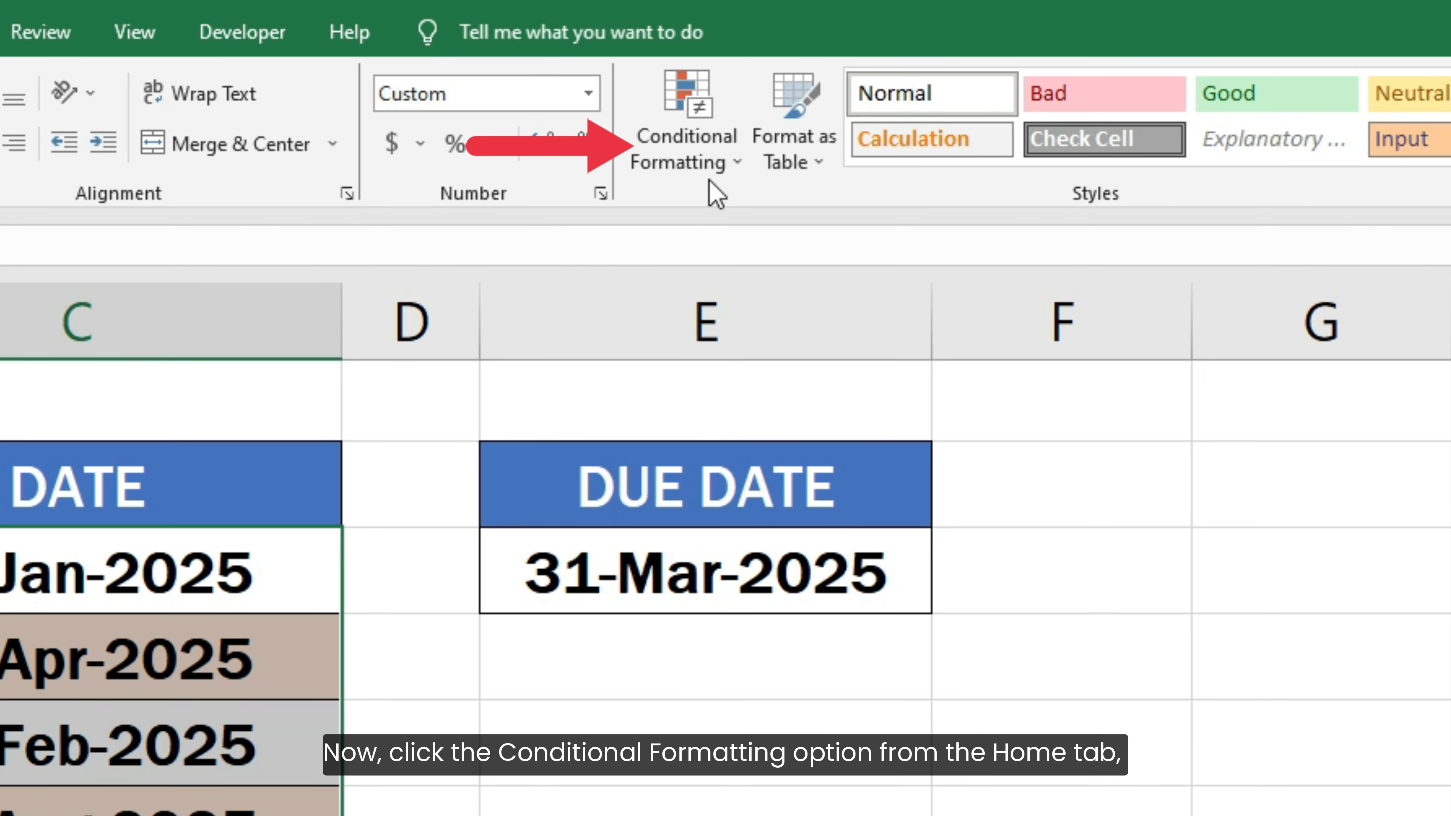
pyautogui.click(717, 138)
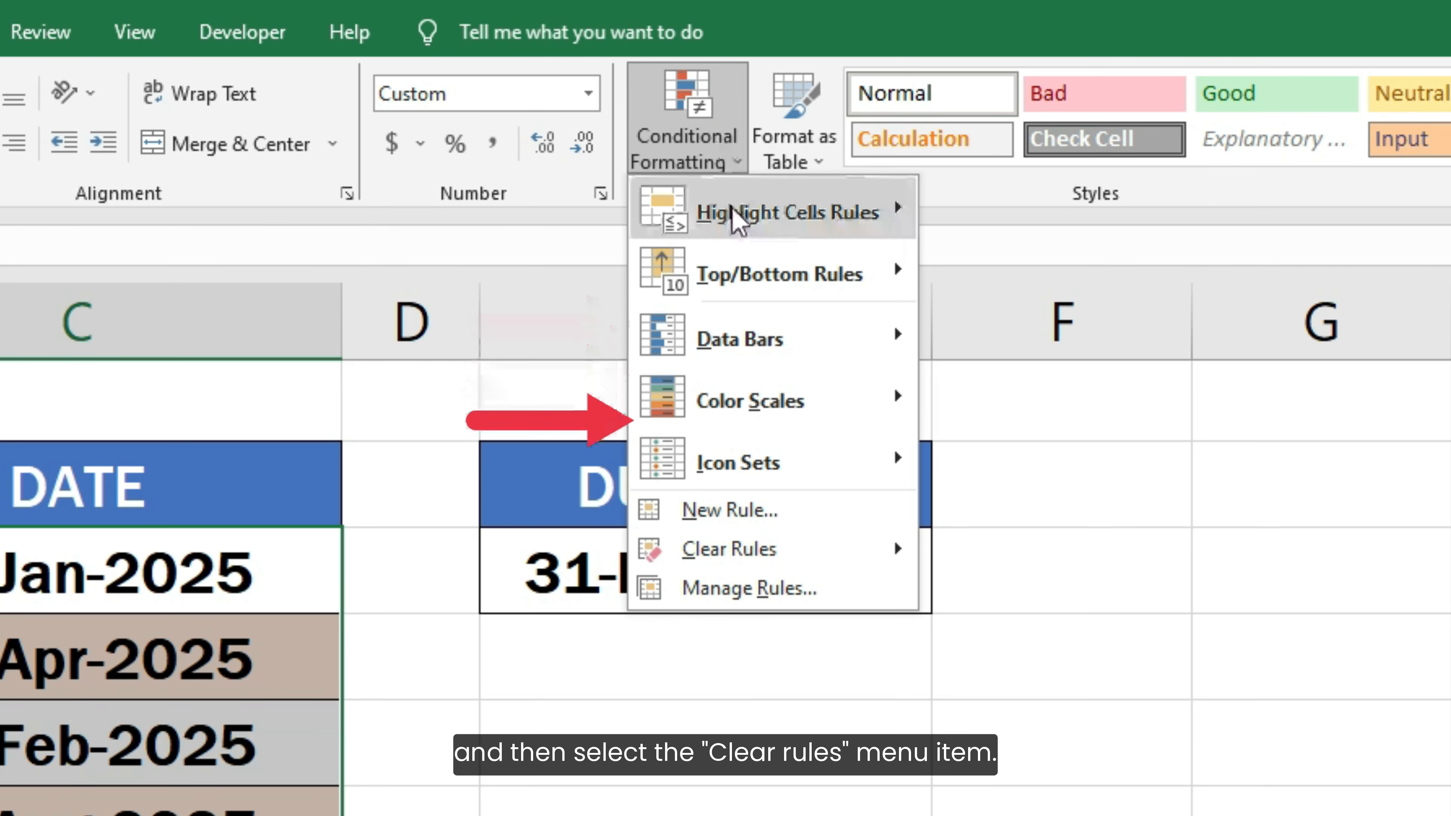
pyautogui.moveTo(829, 566)
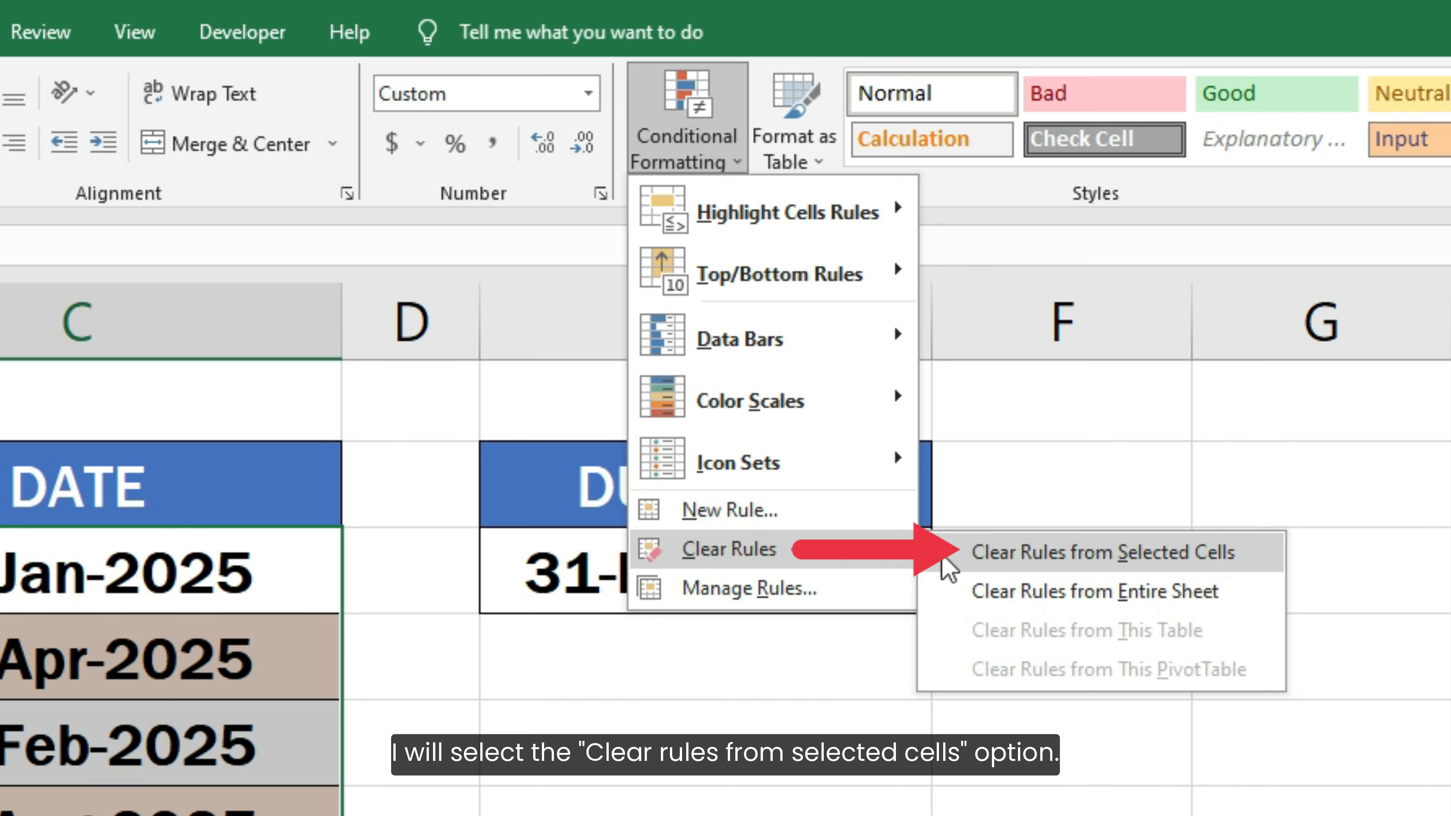
pyautogui.click(948, 566)
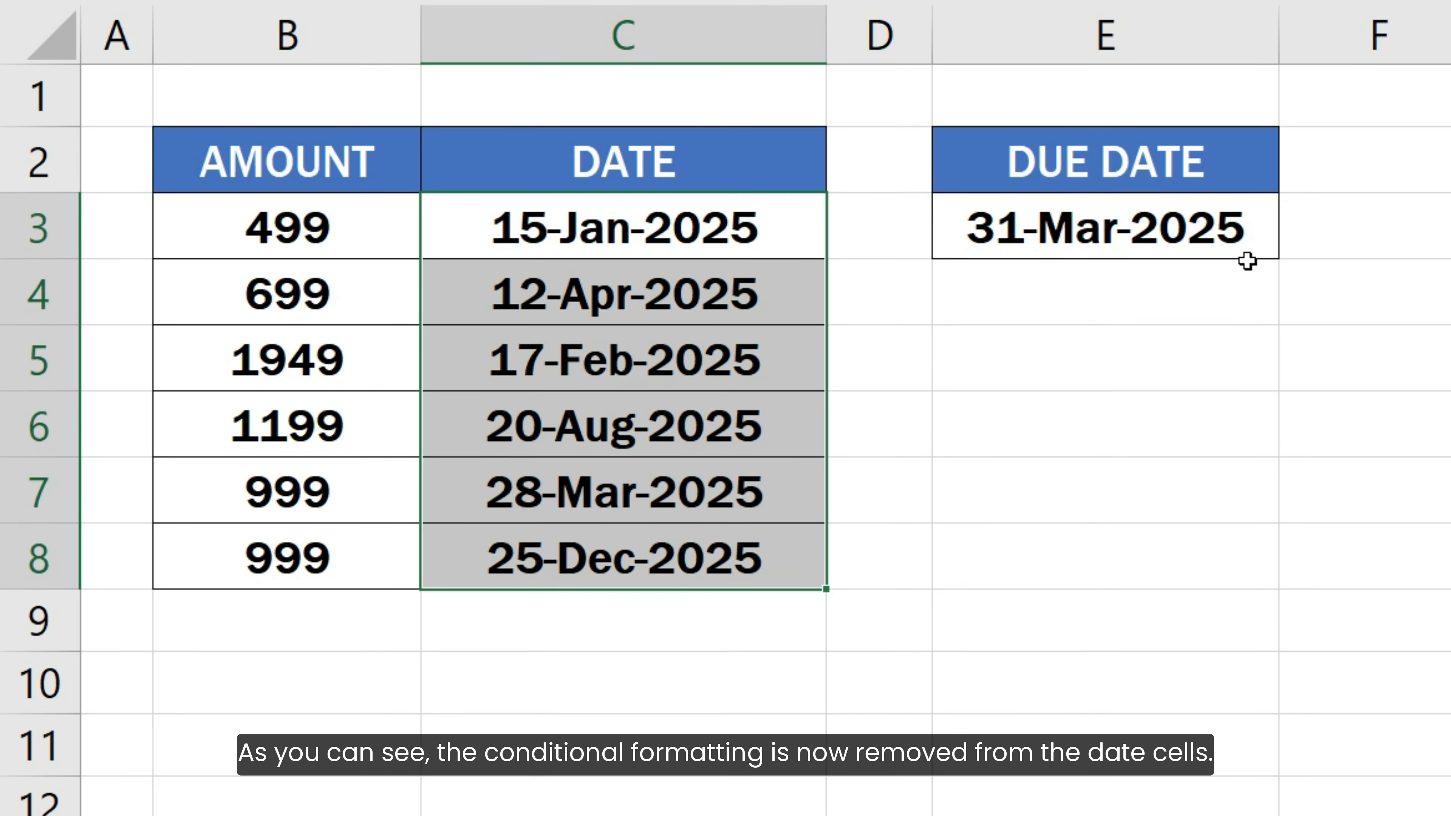
pyautogui.click(888, 557)
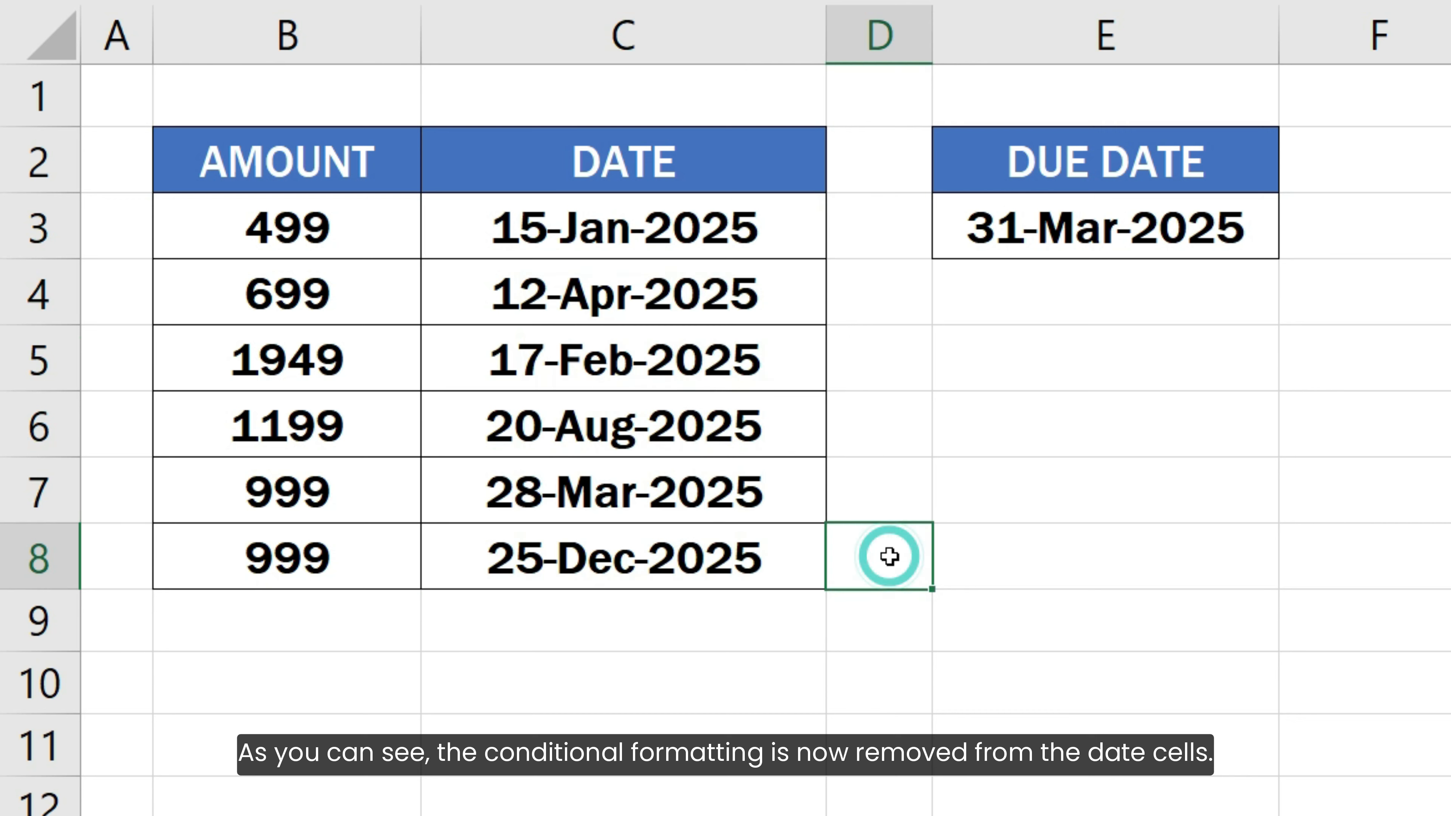